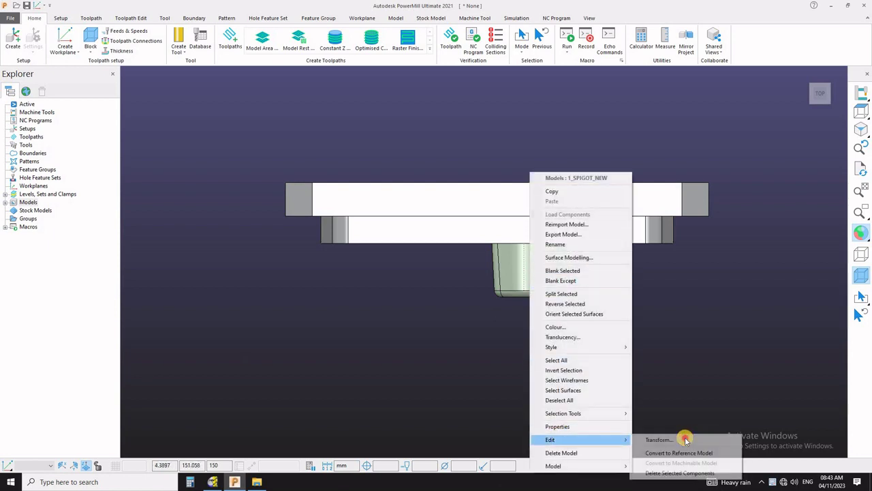
- Rotate the 1_SPIGOT_NEW model about the X axis in 90-degree increments until its green boss points up along Z, and accept the transformation
{"action": "left_click", "coordinate": [685, 440]}
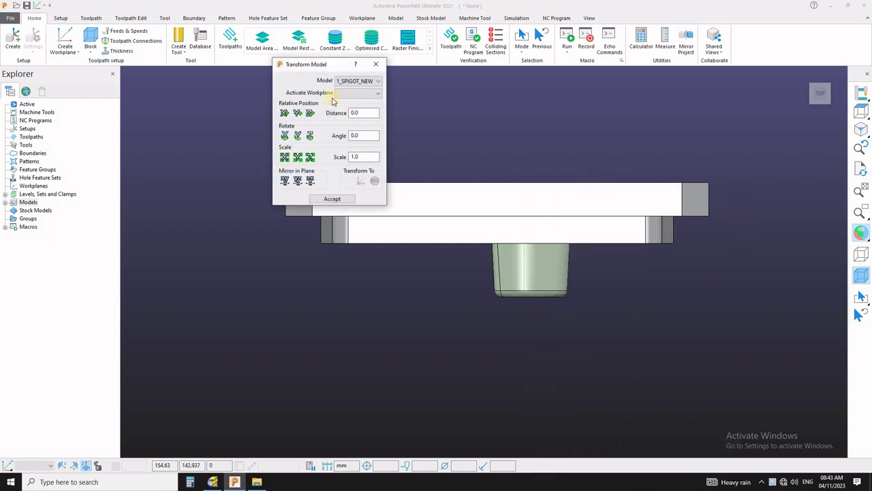
{"action": "left_click_drag", "start_coordinate": [339, 68], "coordinate": [779, 41]}
{"action": "left_click", "coordinate": [813, 108]}
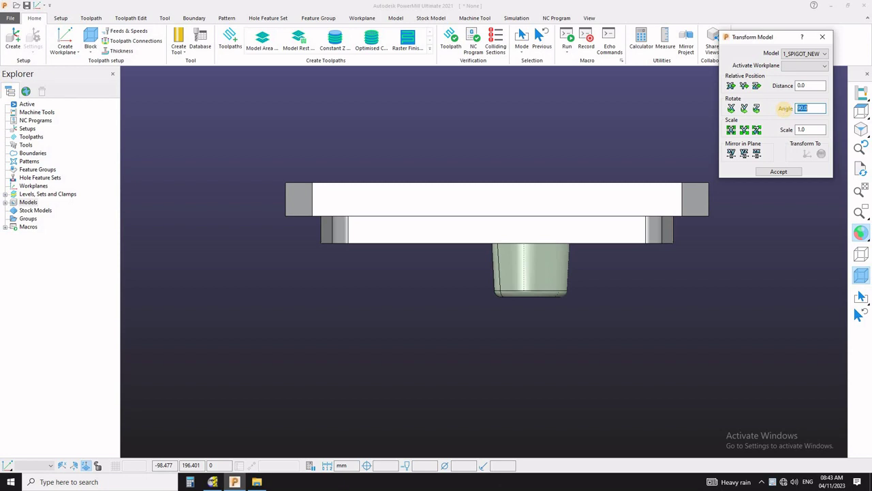
{"action": "left_click", "coordinate": [731, 109]}
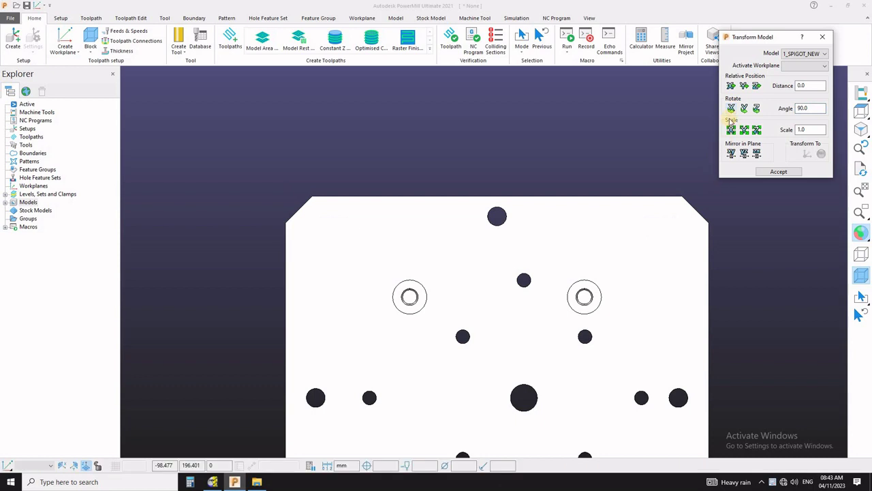
{"action": "left_click", "coordinate": [731, 109]}
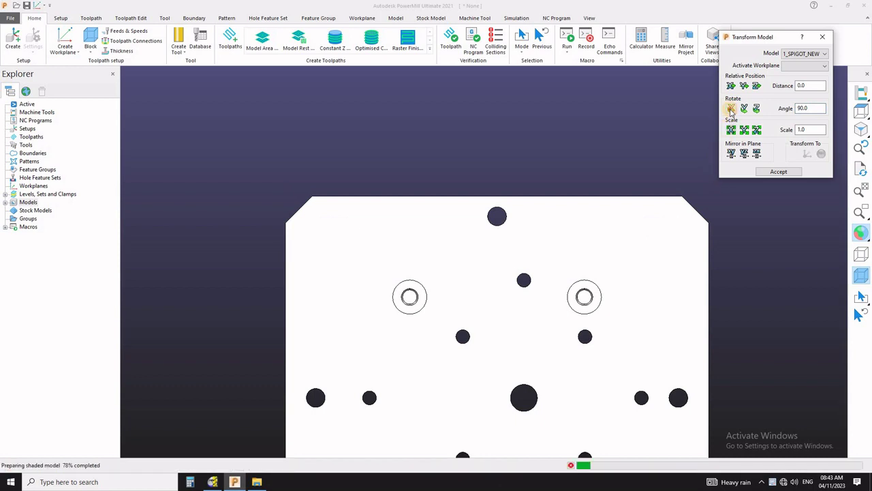
{"action": "left_click", "coordinate": [548, 120]}
{"action": "scroll", "coordinate": [548, 122], "scroll_direction": "down", "scroll_amount": 3}
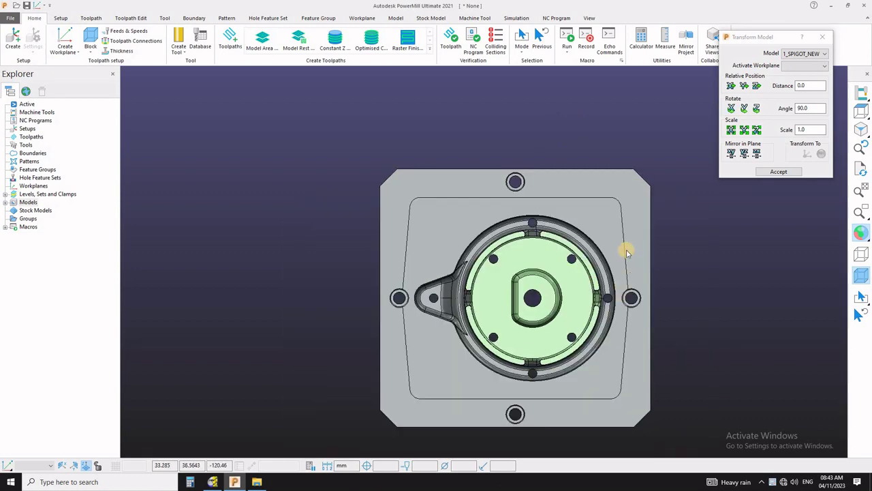
{"action": "mouse_move", "coordinate": [631, 224]}
{"action": "middle_mouse_down"}
{"action": "mouse_move", "coordinate": [625, 259]}
{"action": "mouse_move", "coordinate": [832, 88]}
{"action": "middle_mouse_up"}
{"action": "left_click", "coordinate": [863, 110]}
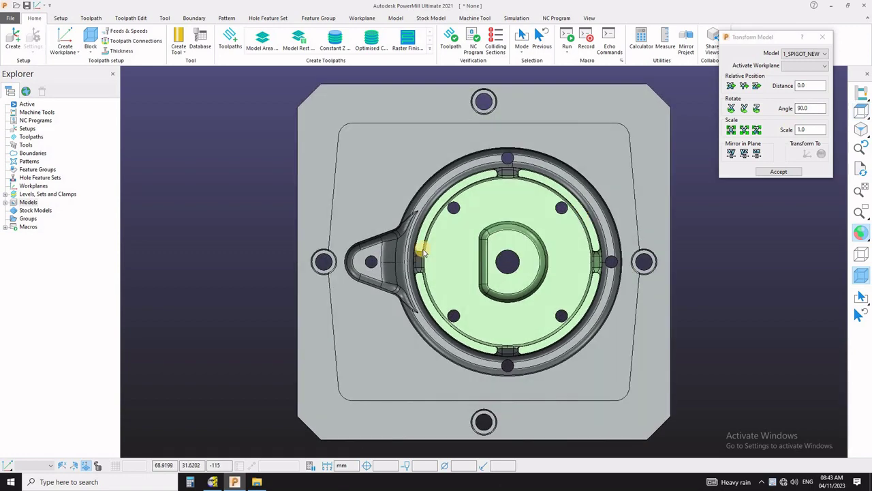
{"action": "scroll", "coordinate": [398, 226], "scroll_direction": "down", "scroll_amount": 3}
{"action": "scroll", "coordinate": [398, 226], "scroll_direction": "up", "scroll_amount": 2}
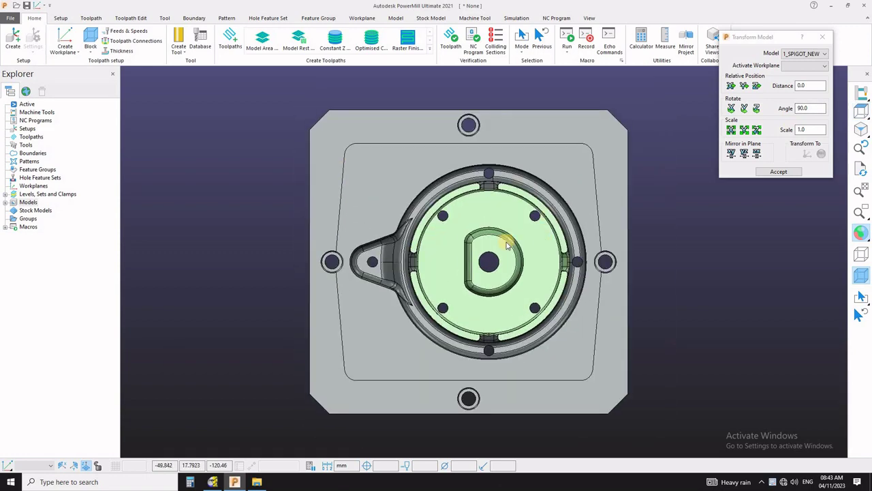
{"action": "left_click", "coordinate": [768, 173]}
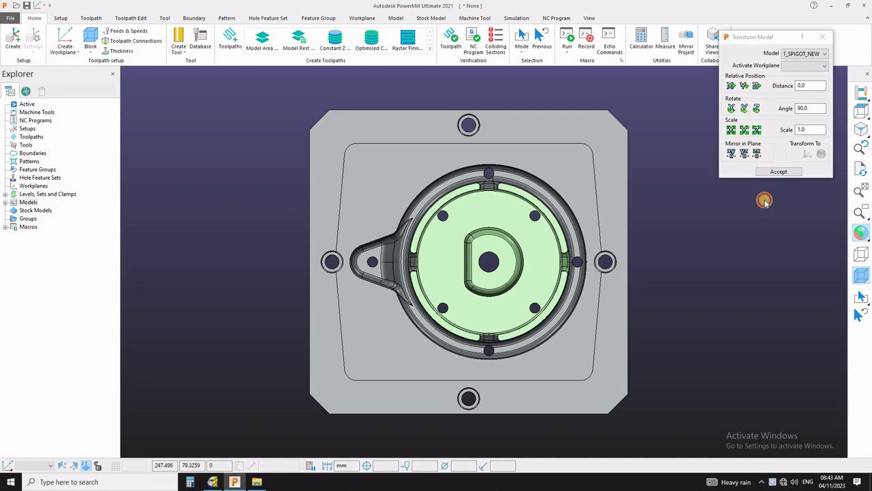
{"action": "left_click", "coordinate": [860, 131]}
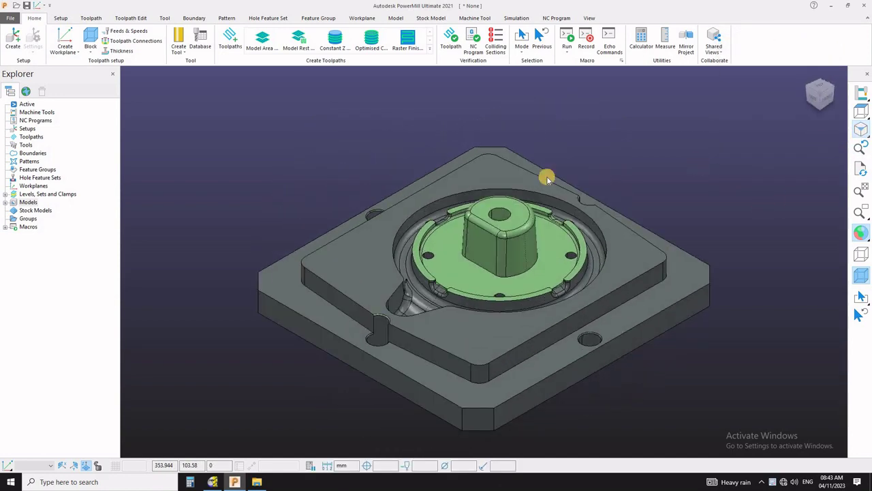
{"action": "left_click", "coordinate": [89, 36]}
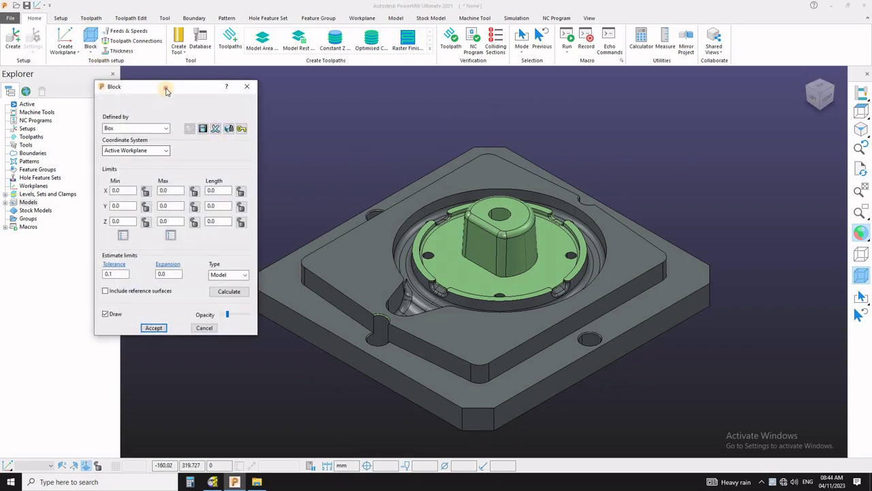
{"action": "left_click_drag", "start_coordinate": [162, 93], "coordinate": [233, 81]}
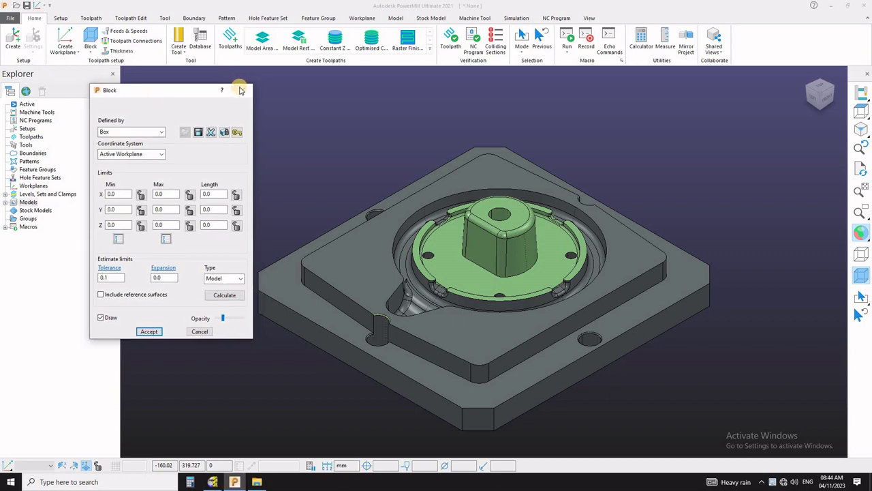
{"action": "left_click", "coordinate": [242, 90]}
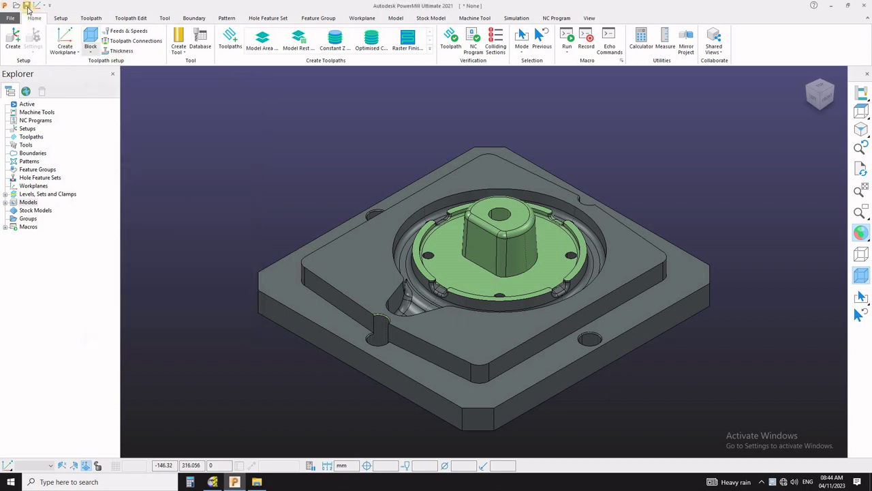
- Save the project as 1_SPIGOT_NEW in the DAY_6 folder
{"action": "left_click", "coordinate": [26, 5]}
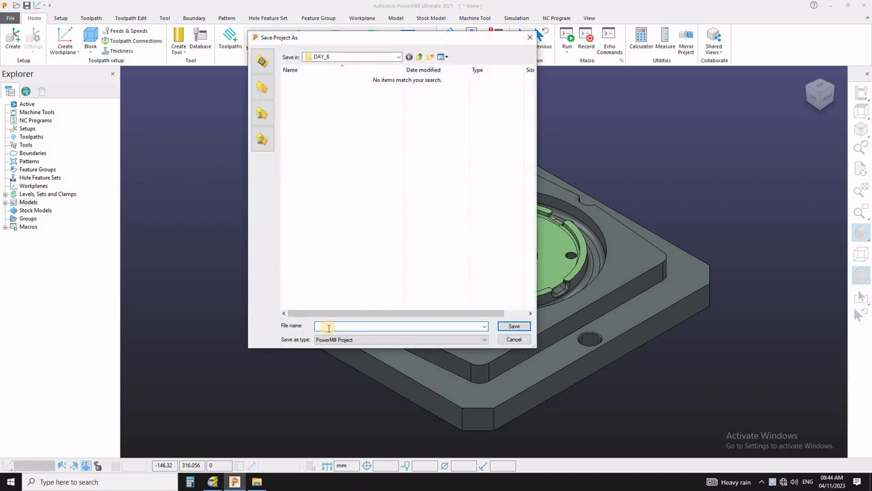
{"action": "type", "text": "1"}
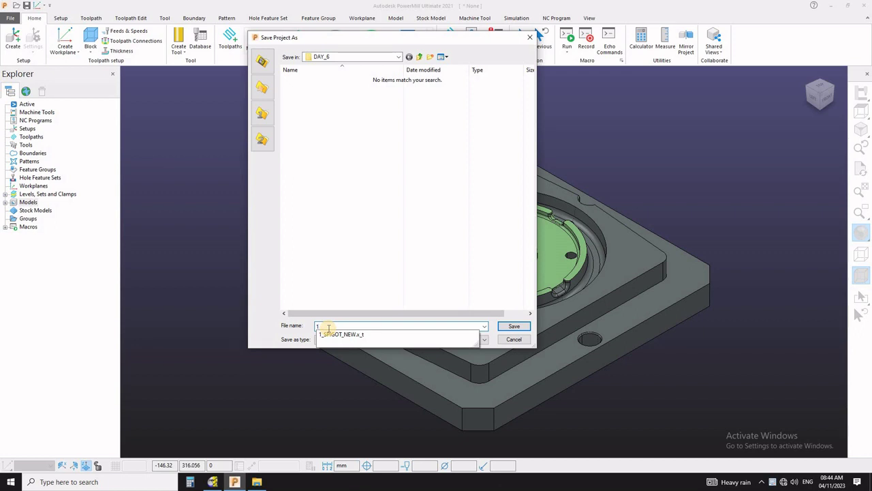
{"action": "key", "text": "Down"}
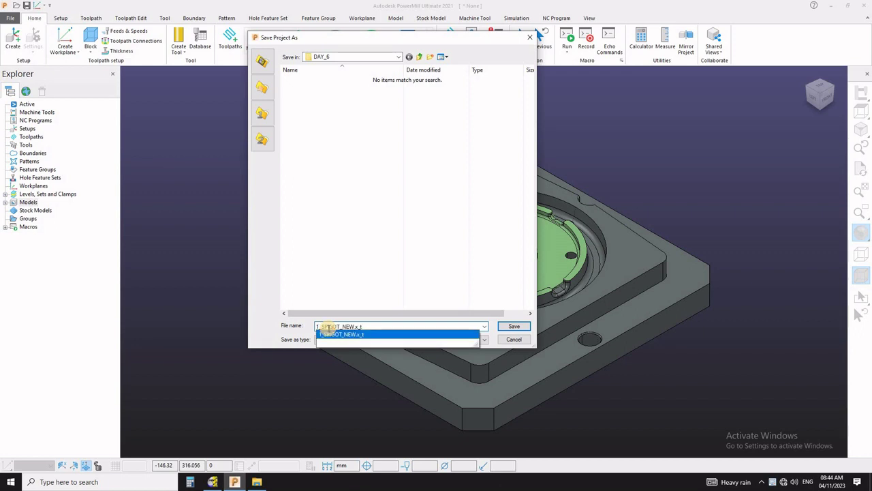
{"action": "key", "text": "BackSpace"}
{"action": "key", "text": "BackSpace"}
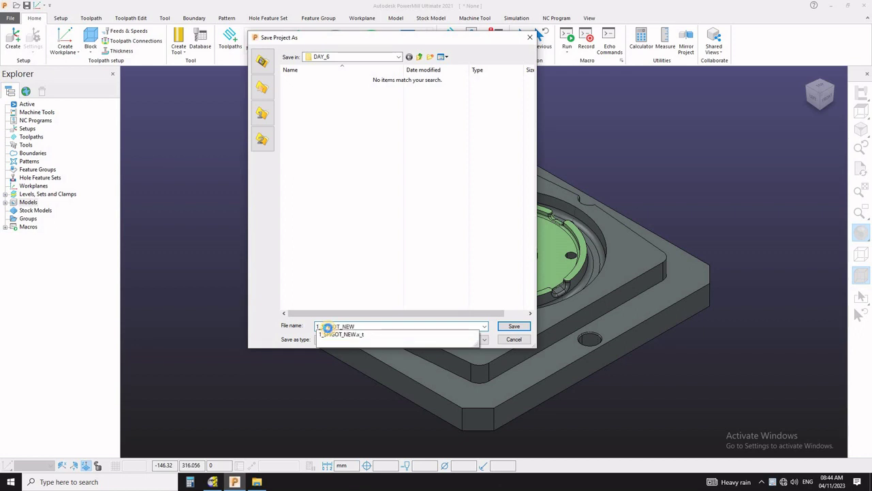
{"action": "key", "text": "Return"}
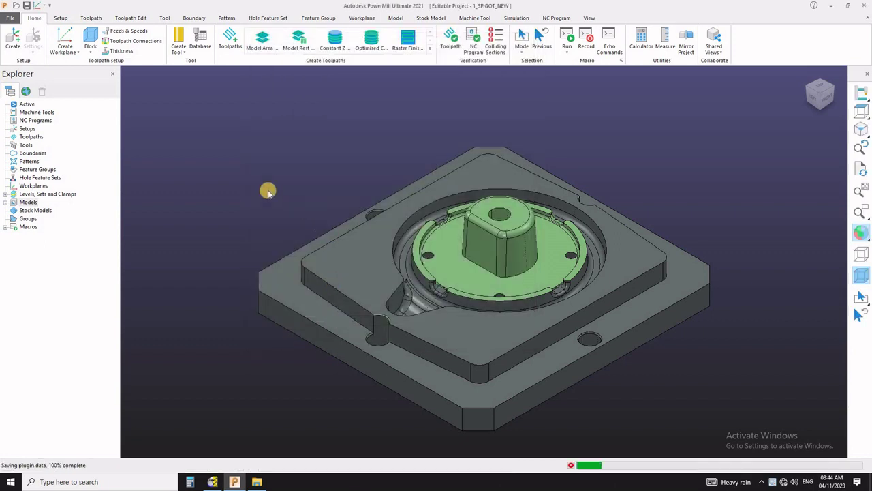
- Calculate a box block around the model with a tolerance of 0.01
{"action": "left_click", "coordinate": [89, 43]}
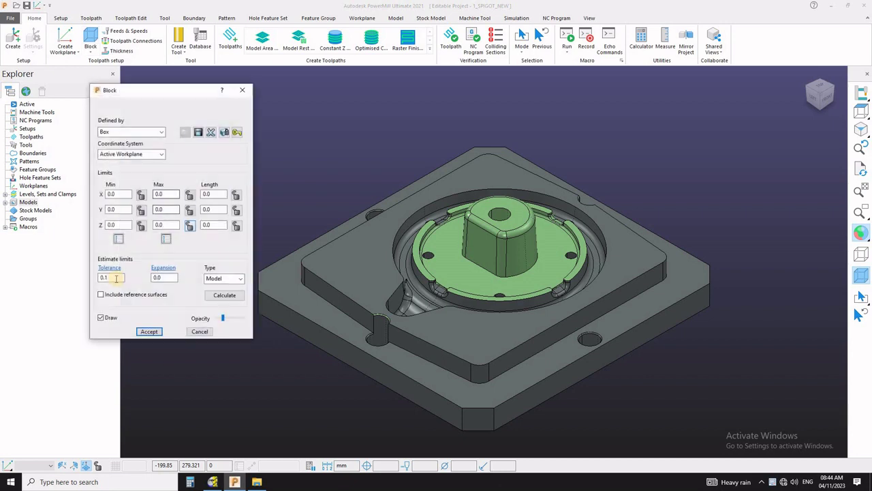
{"action": "left_click", "coordinate": [116, 278]}
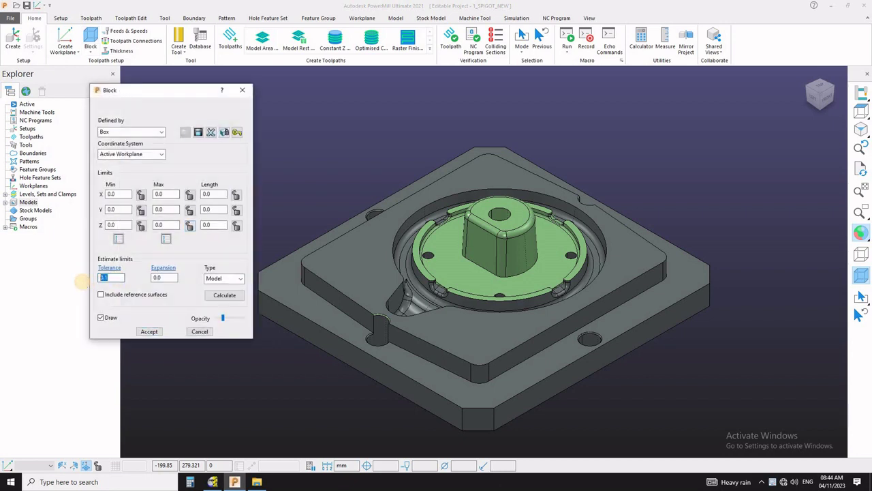
{"action": "left_click", "coordinate": [239, 297]}
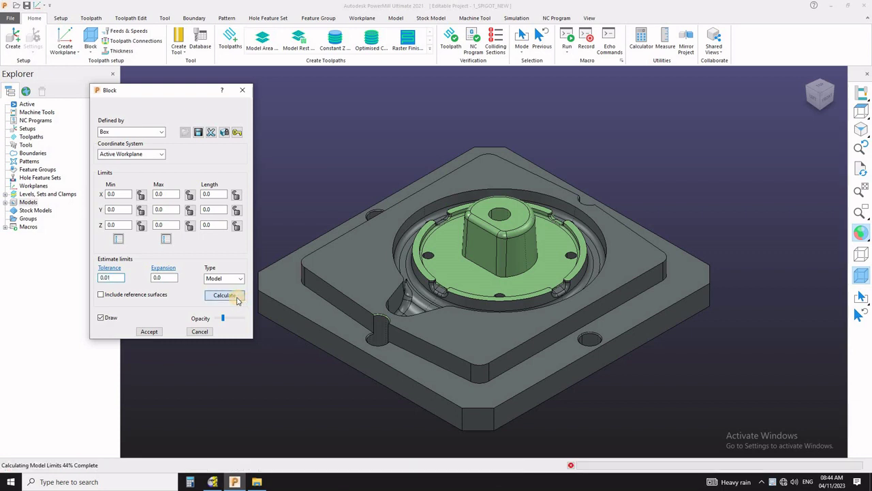
- Create a workplane positioned using the block at the centre of its top face, and activate it
{"action": "right_click", "coordinate": [39, 187]}
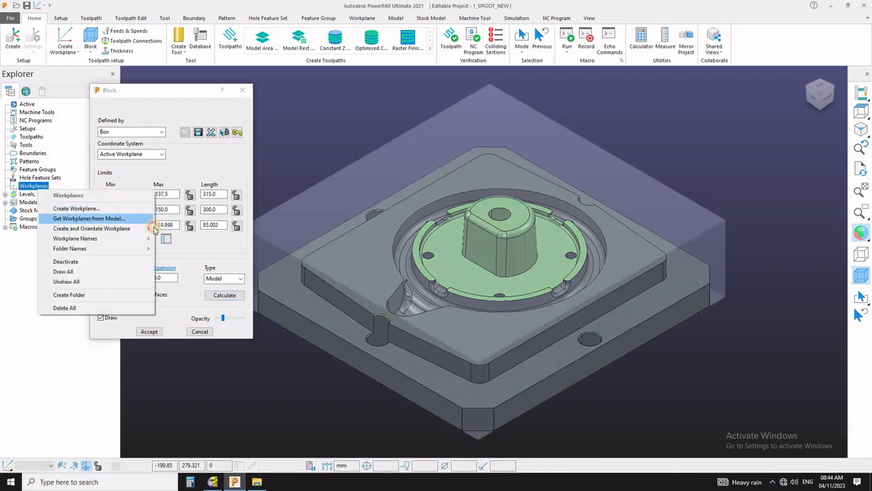
{"action": "mouse_move", "coordinate": [147, 228]}
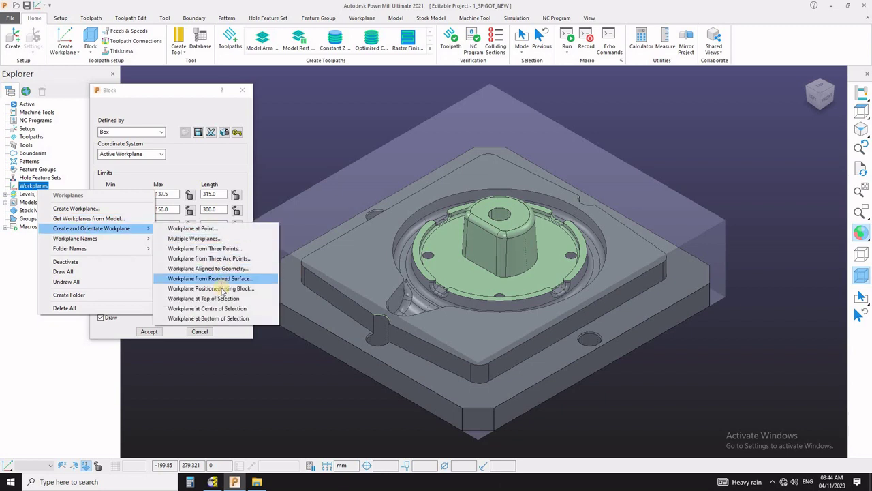
{"action": "left_click", "coordinate": [221, 288]}
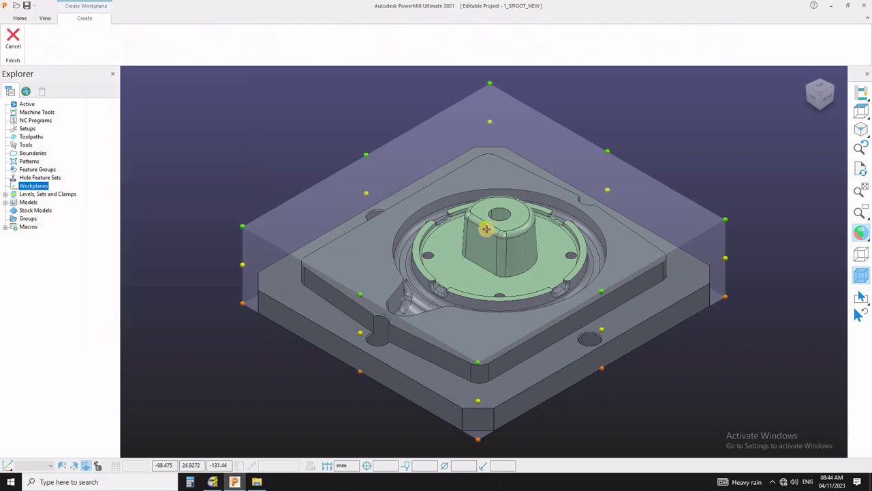
{"action": "left_click", "coordinate": [484, 224]}
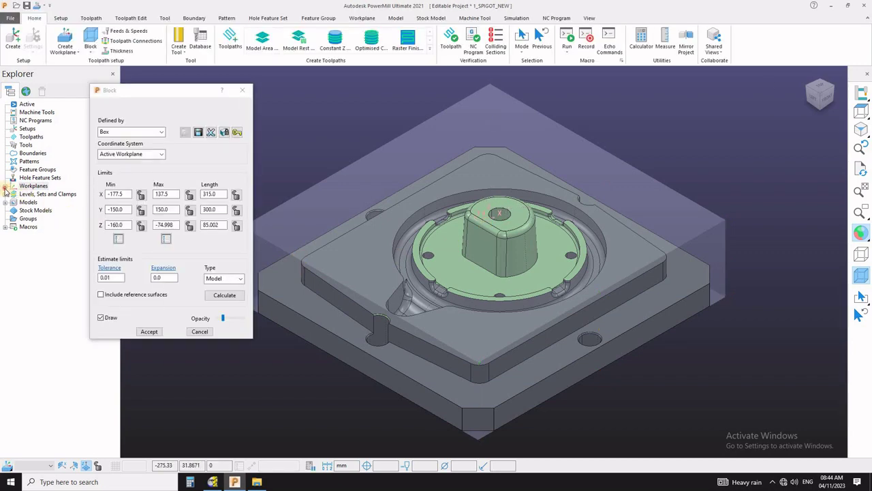
{"action": "double_click", "coordinate": [31, 186]}
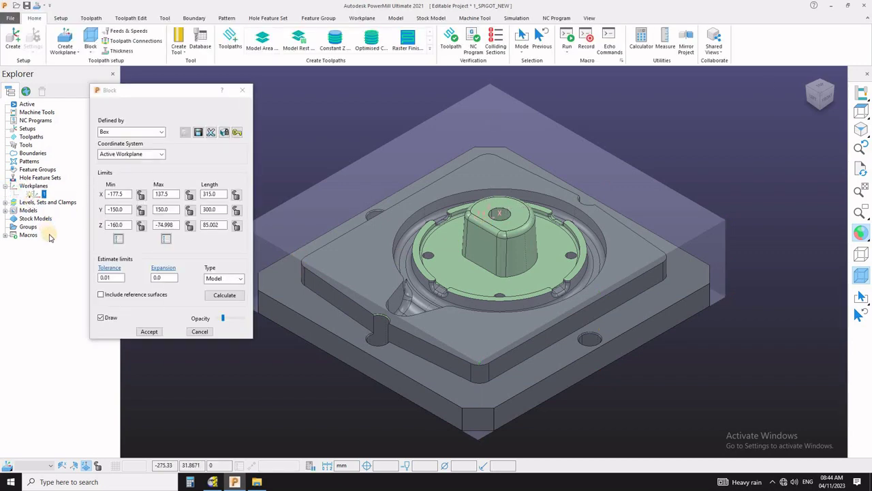
{"action": "right_click", "coordinate": [38, 195]}
{"action": "left_click", "coordinate": [58, 240]}
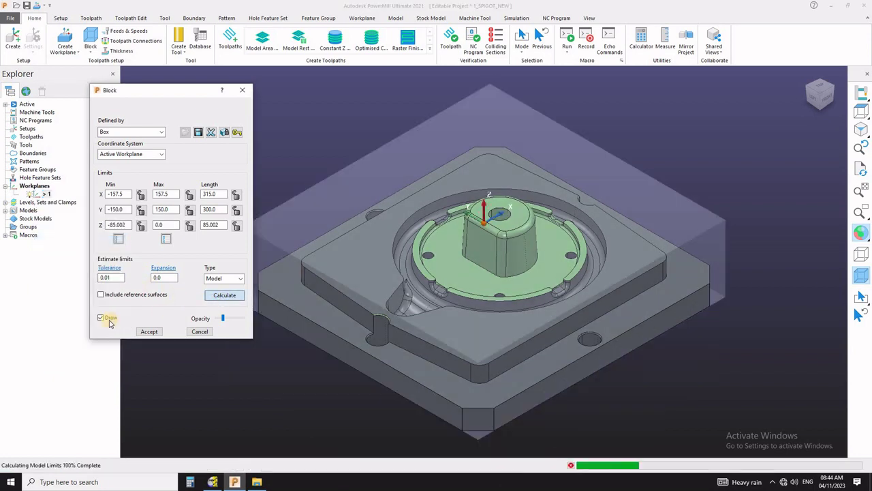
- Recalculate the block limits for the active workplane and accept the block with its drawing switched off
{"action": "left_click", "coordinate": [151, 332]}
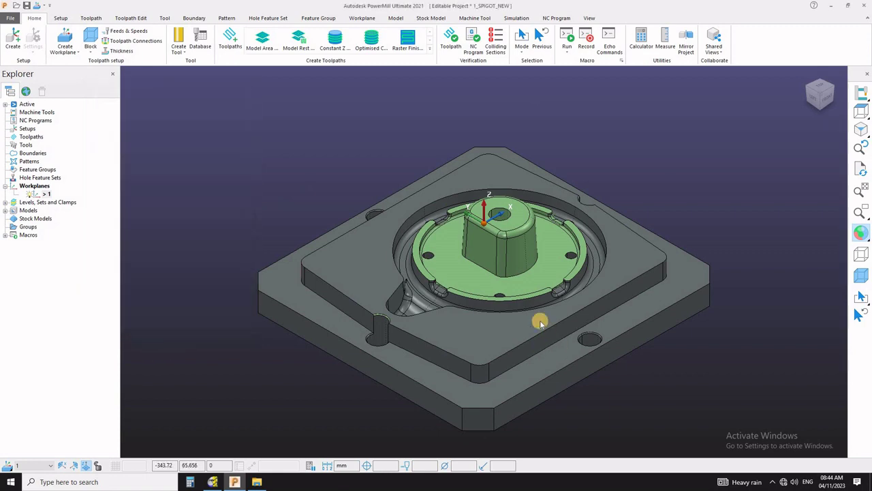
{"action": "mouse_move", "coordinate": [539, 279]}
{"action": "middle_mouse_down"}
{"action": "mouse_move", "coordinate": [539, 260]}
{"action": "mouse_move", "coordinate": [538, 355]}
{"action": "mouse_move", "coordinate": [536, 287]}
{"action": "middle_mouse_up"}
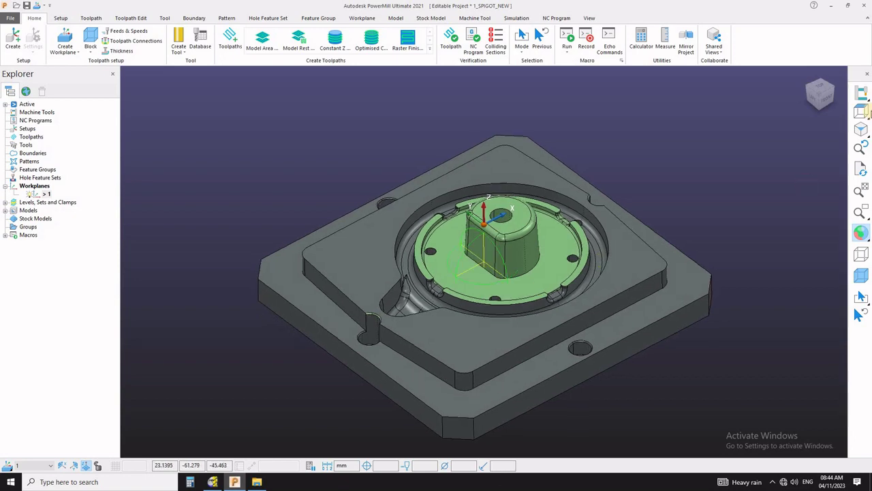
{"action": "left_click", "coordinate": [862, 110]}
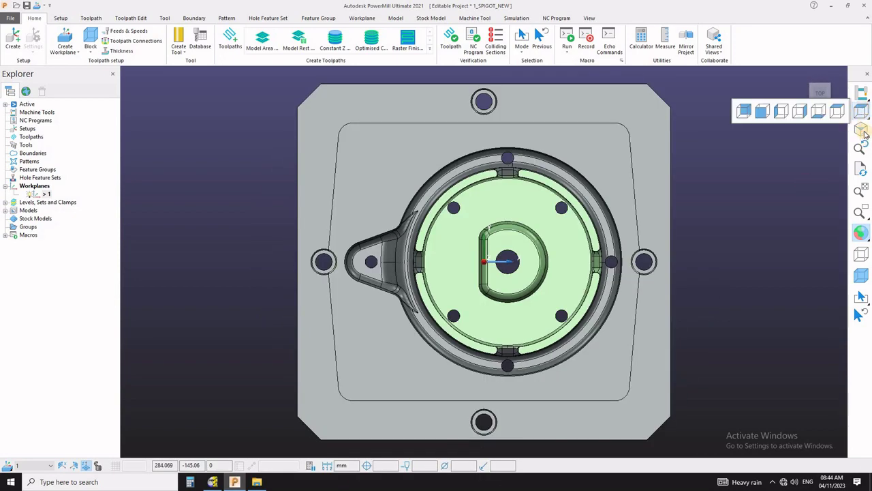
{"action": "left_click", "coordinate": [861, 129]}
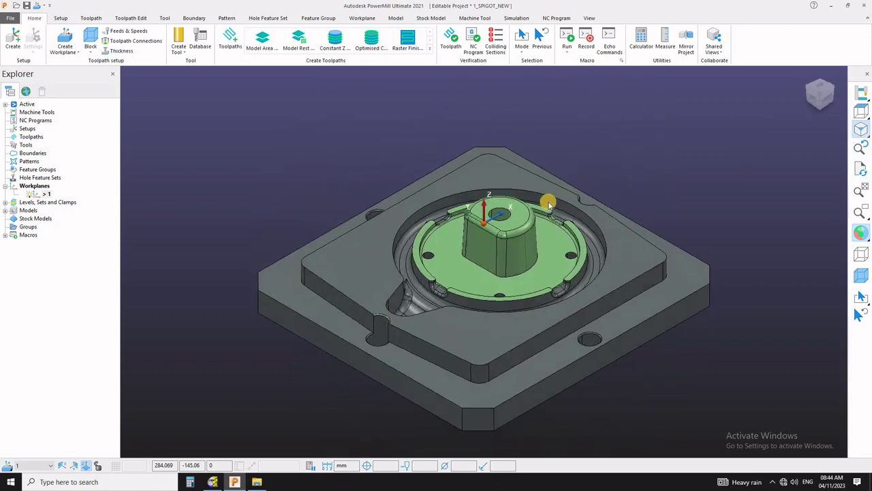
{"action": "middle_click_drag", "start_coordinate": [549, 203], "coordinate": [545, 212]}
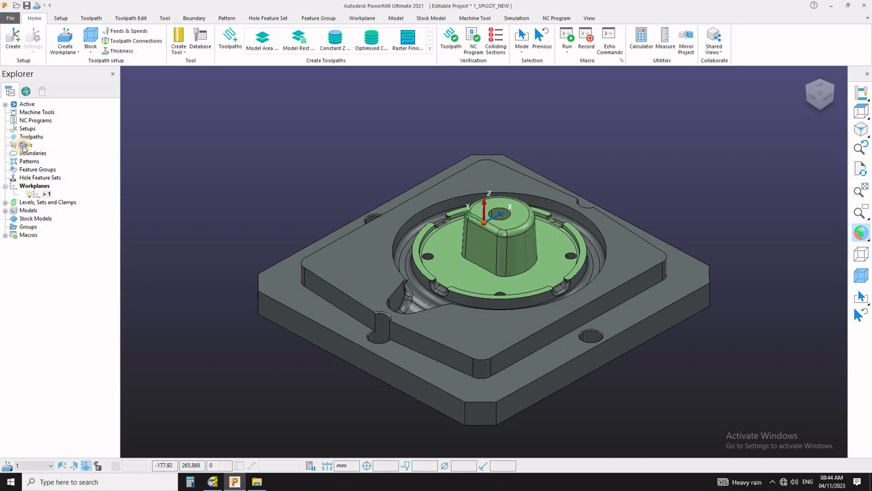
- Create a tip radiused tool named 20BULL with a diameter of 20 and a tip radius of 0.8
{"action": "right_click", "coordinate": [24, 145]}
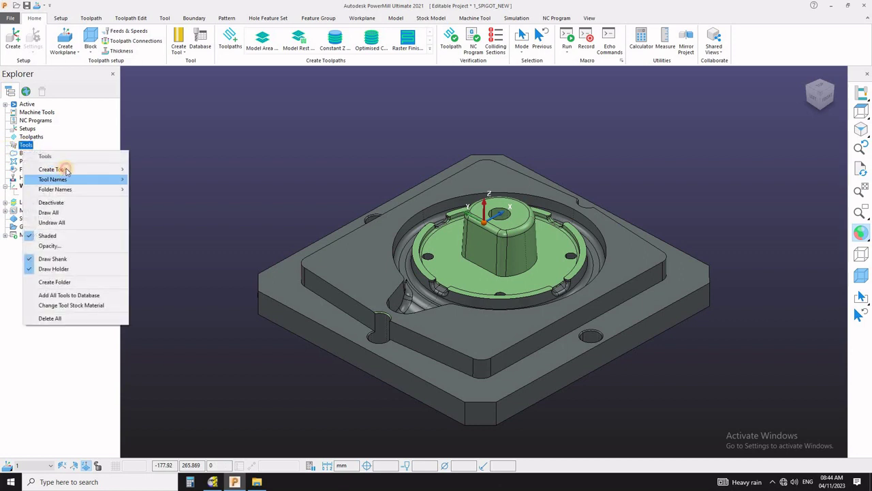
{"action": "mouse_move", "coordinate": [66, 169]}
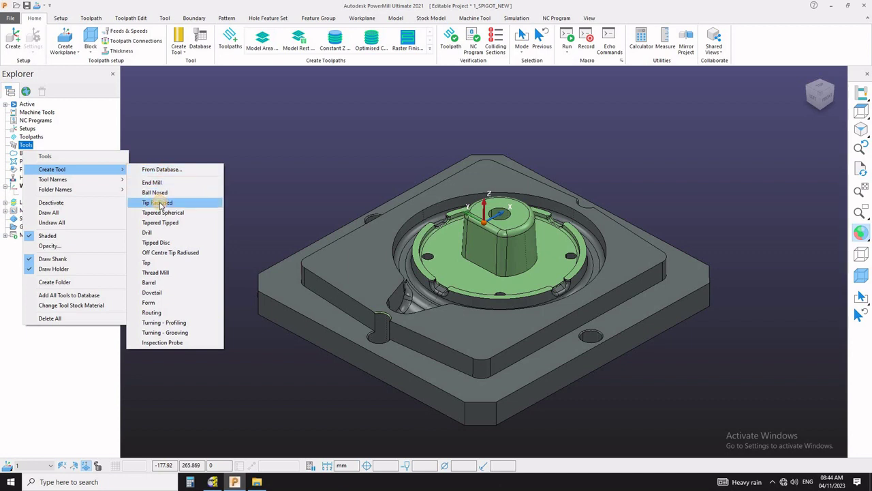
{"action": "left_click", "coordinate": [160, 202]}
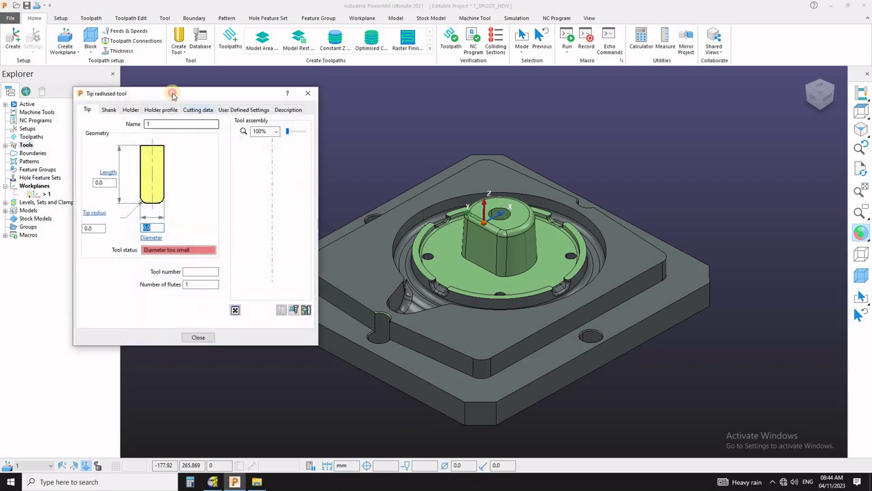
{"action": "left_click_drag", "start_coordinate": [168, 96], "coordinate": [156, 91]}
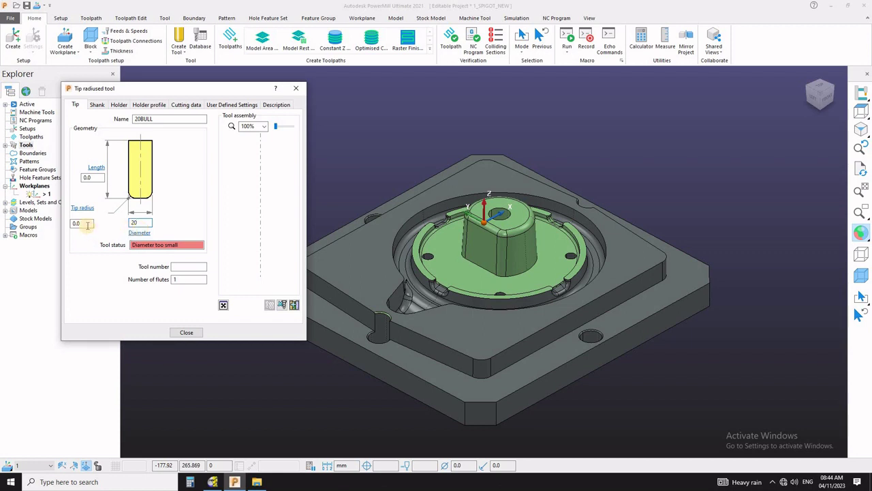
{"action": "key", "text": "Tab"}
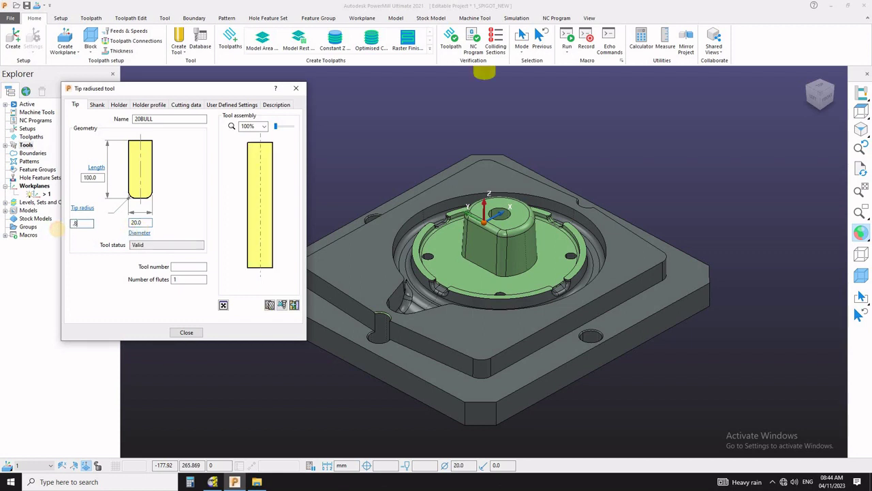
{"action": "key", "text": "Return"}
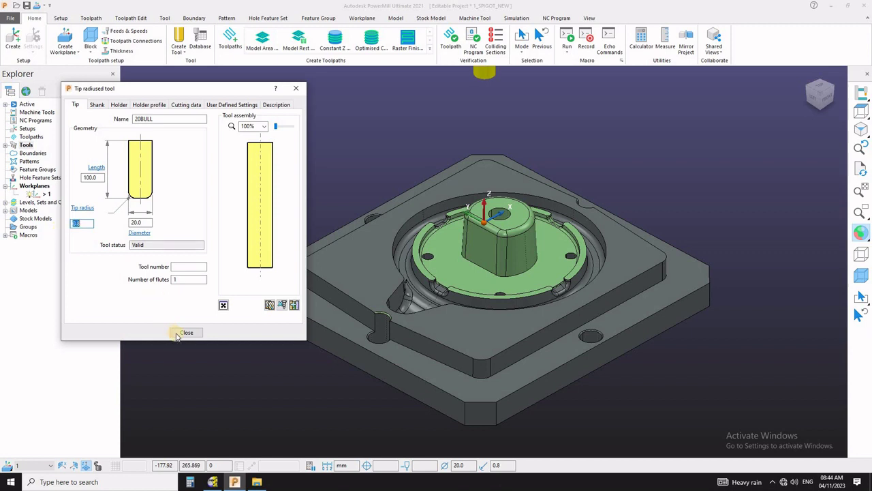
- Examine the 20BULL tool's size against the model's pocket and spigot from above and from a tilted angle
{"action": "left_click", "coordinate": [857, 115]}
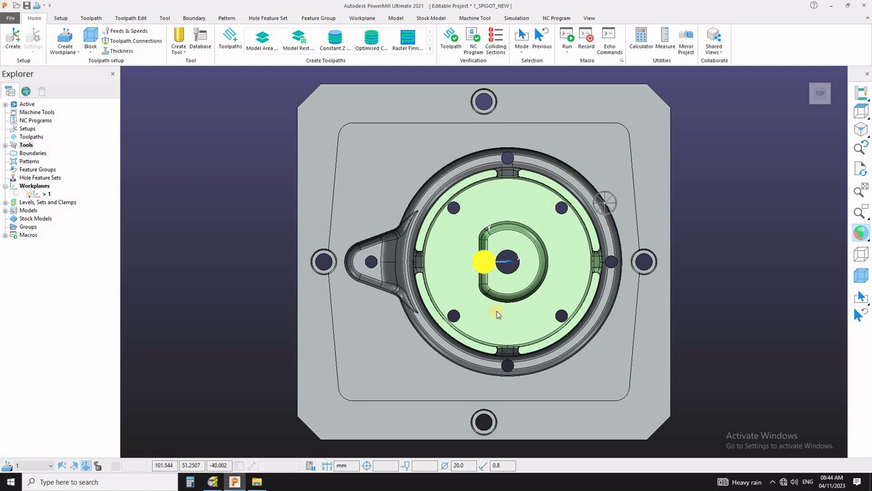
{"action": "middle_click_drag", "start_coordinate": [483, 101], "coordinate": [517, 246]}
{"action": "scroll", "coordinate": [524, 213], "scroll_direction": "down", "scroll_amount": 2}
{"action": "middle_click_drag", "start_coordinate": [524, 212], "coordinate": [455, 235]}
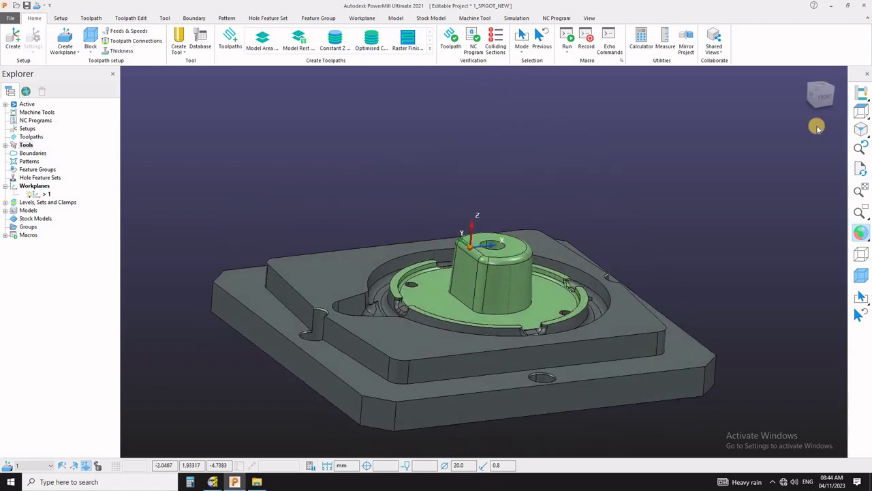
{"action": "scroll", "coordinate": [784, 146], "scroll_direction": "up", "scroll_amount": 3}
{"action": "scroll", "coordinate": [750, 167], "scroll_direction": "down", "scroll_amount": 2}
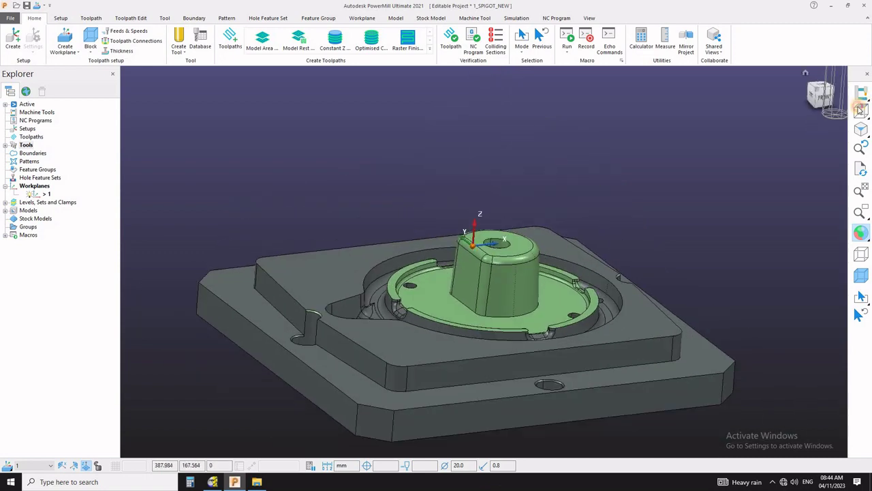
{"action": "left_click", "coordinate": [860, 109]}
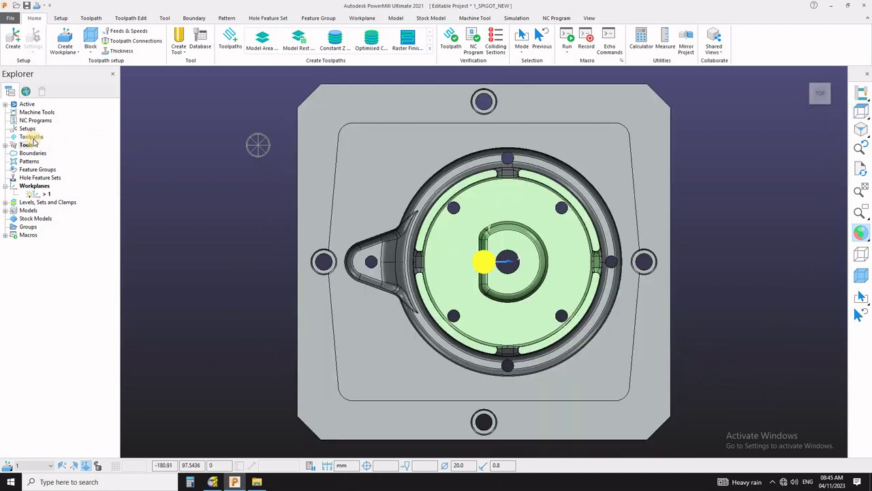
- Create a second tip radiused tool named 50BULL with a diameter of 50, keeping the 0.8 tip radius
{"action": "right_click", "coordinate": [28, 145]}
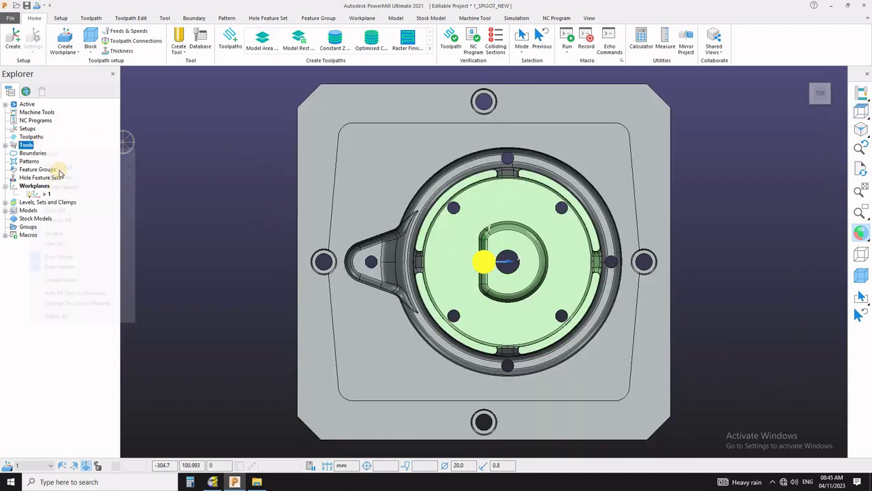
{"action": "mouse_move", "coordinate": [68, 167]}
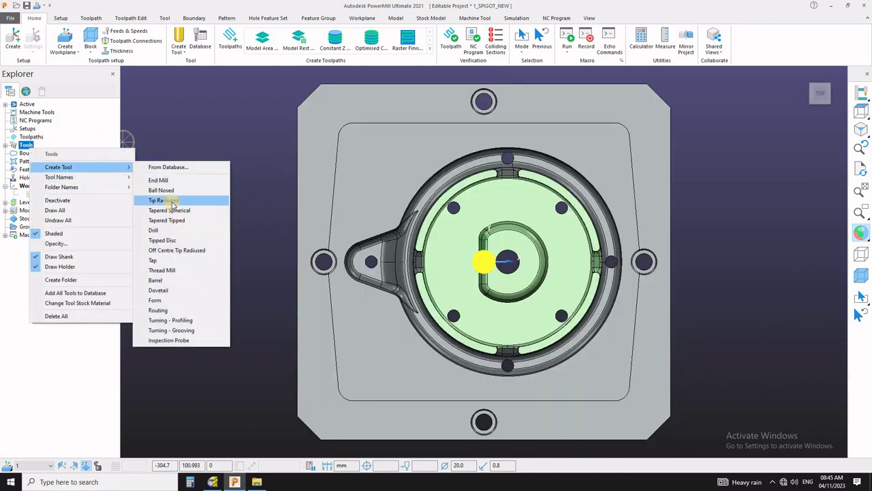
{"action": "left_click", "coordinate": [173, 200]}
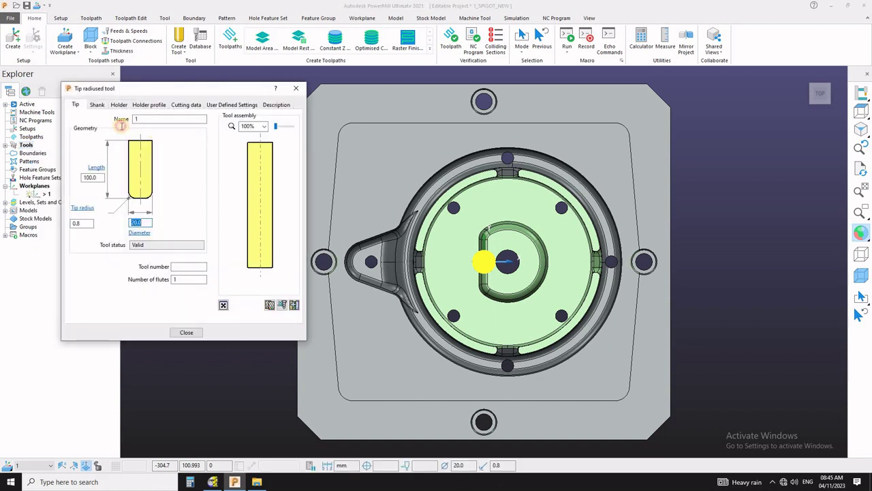
{"action": "left_click_drag", "start_coordinate": [142, 120], "coordinate": [121, 127]}
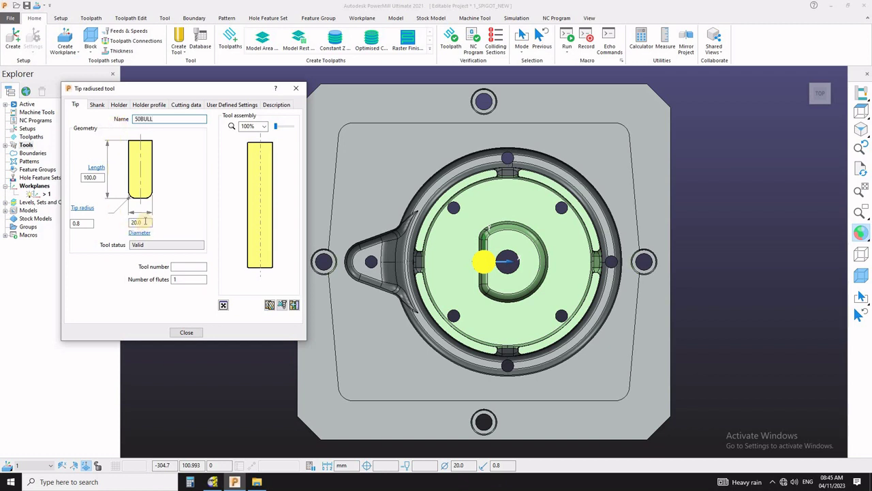
{"action": "left_click", "coordinate": [120, 226]}
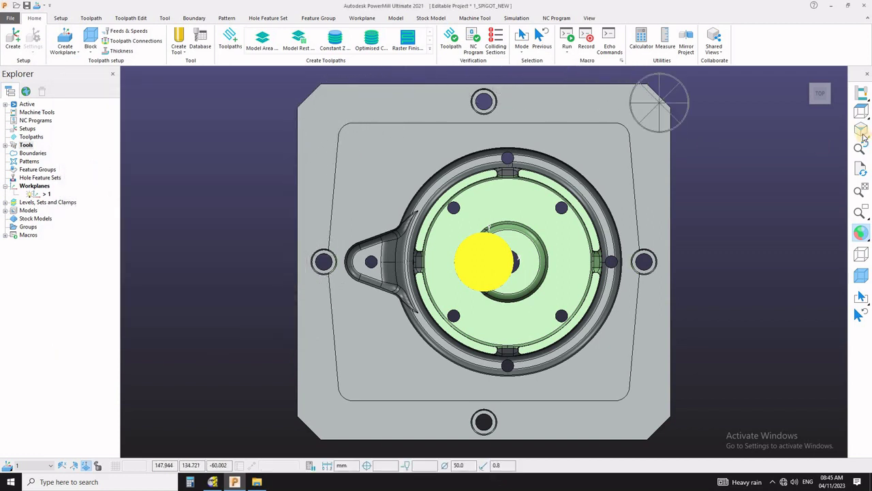
- Create a Model Area Clearance toolpath and name it 1_50BULL_100DP_ROUGH
{"action": "left_click", "coordinate": [705, 162]}
{"action": "left_click", "coordinate": [860, 129]}
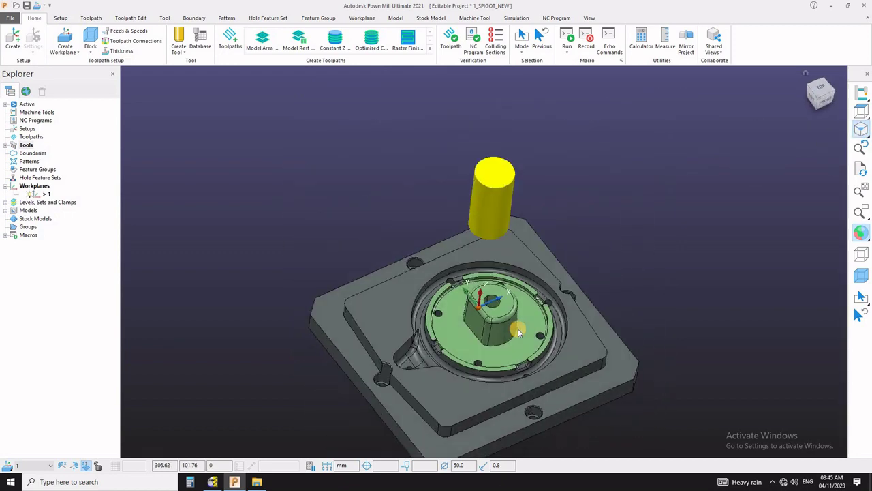
{"action": "scroll", "coordinate": [376, 298], "scroll_direction": "up", "scroll_amount": 3}
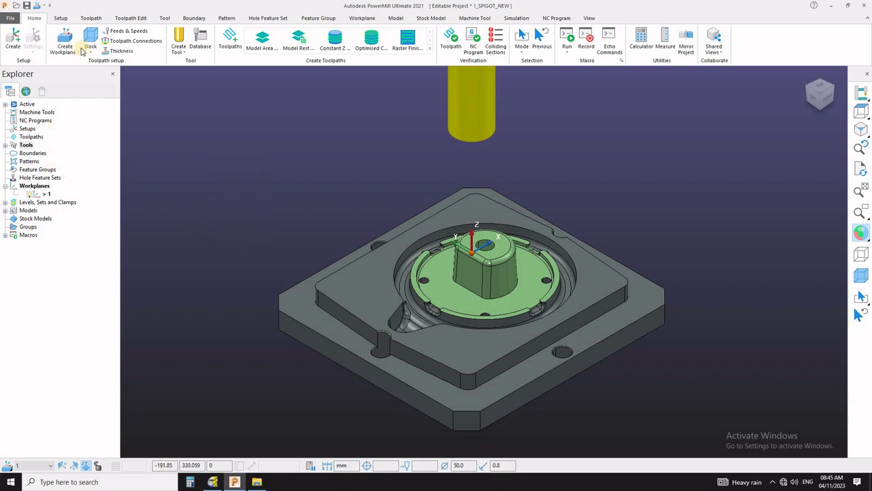
{"action": "left_click", "coordinate": [17, 39]}
{"action": "left_click", "coordinate": [6, 39]}
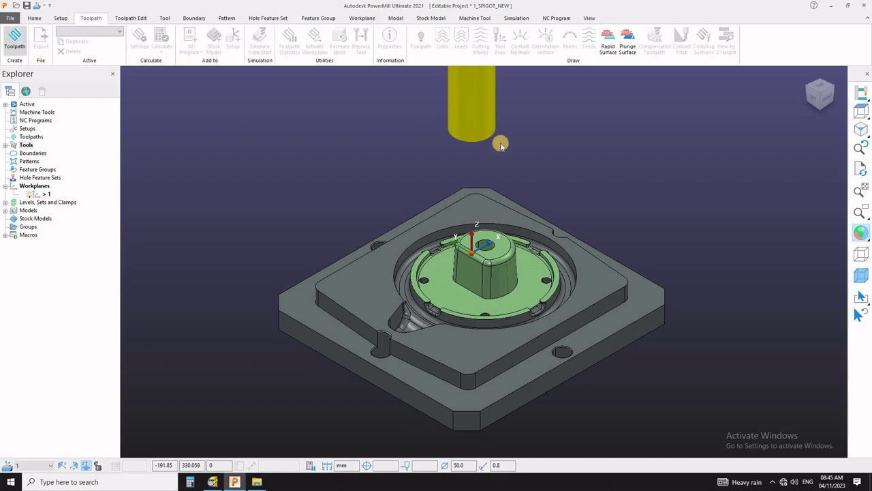
{"action": "scroll", "coordinate": [486, 213], "scroll_direction": "down", "scroll_amount": 4}
{"action": "scroll", "coordinate": [486, 204], "scroll_direction": "up", "scroll_amount": 4}
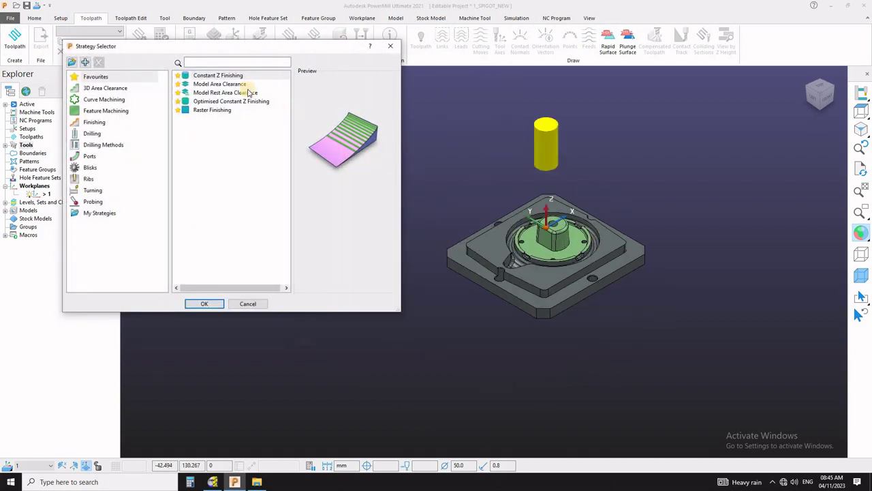
{"action": "left_click", "coordinate": [220, 84]}
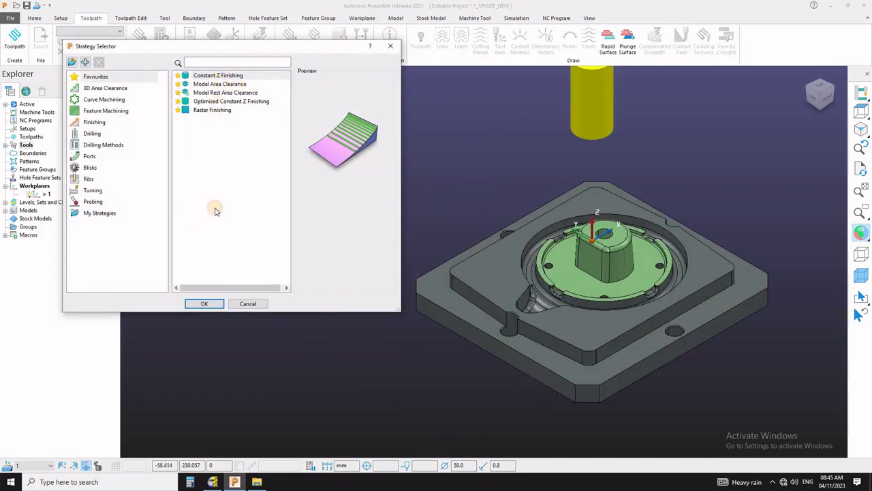
{"action": "left_click", "coordinate": [213, 306]}
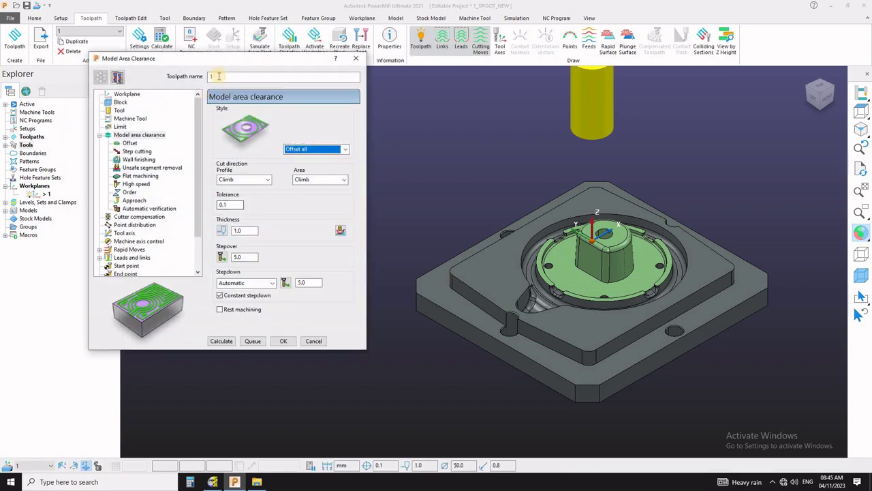
{"action": "double_click", "coordinate": [217, 75]}
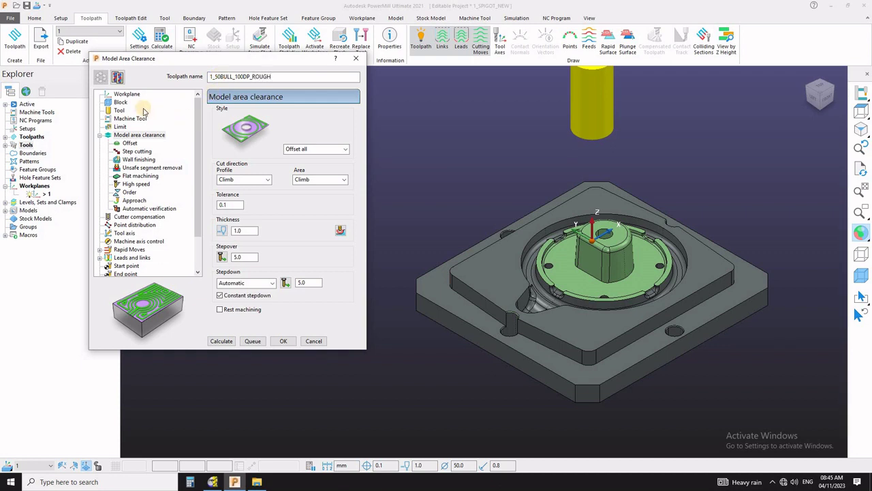
- Recalculate the toolpath's block limits from the model and assign tool number 1 to the 50BULL tool
{"action": "left_click", "coordinate": [120, 102]}
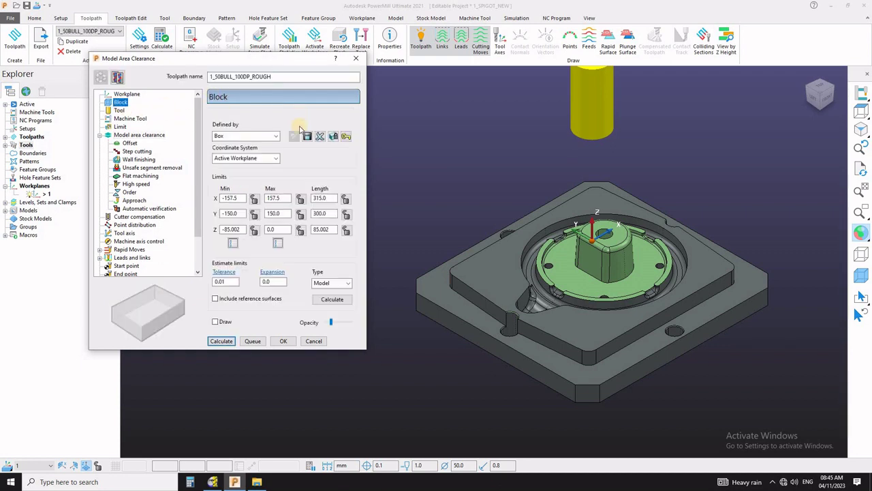
{"action": "left_click", "coordinate": [332, 300]}
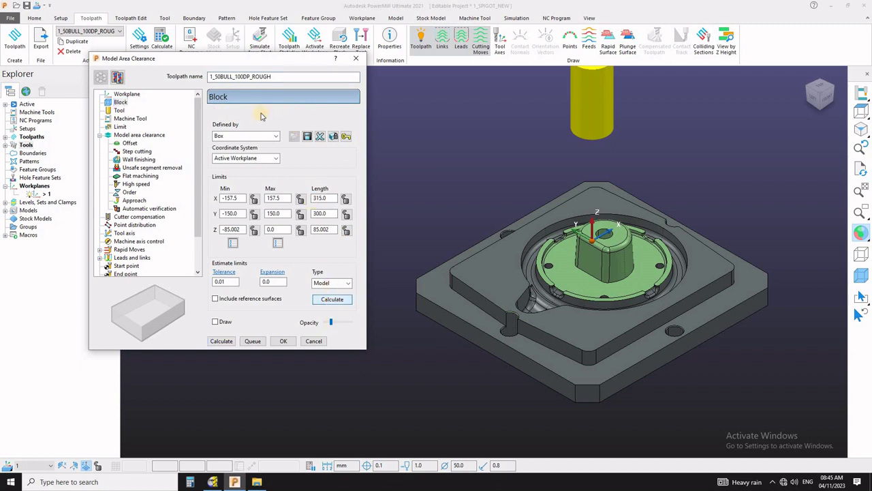
{"action": "left_click", "coordinate": [120, 110]}
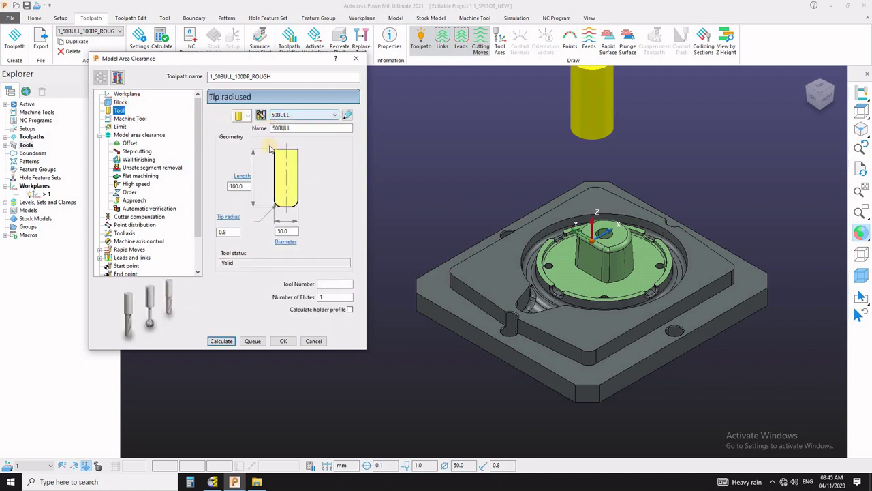
{"action": "left_click", "coordinate": [325, 285]}
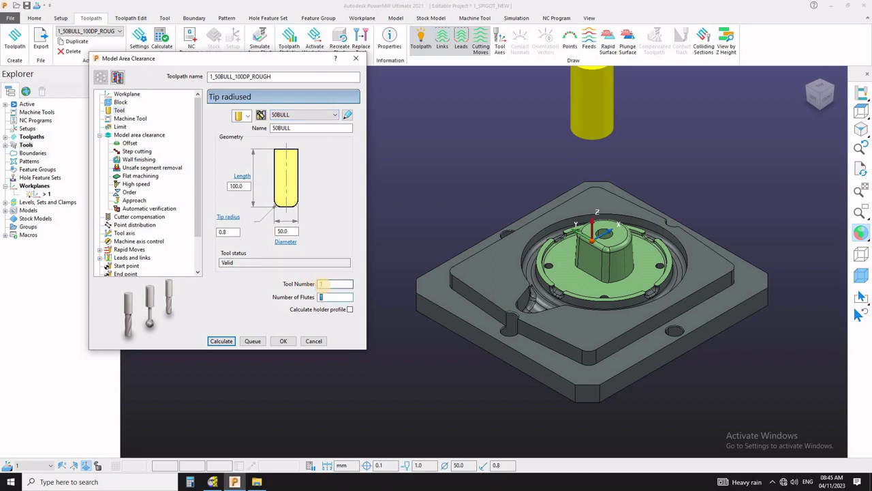
{"action": "key", "text": "Tab"}
- Set the area clearance style to Offset model and both the profile and area cut directions to Any
{"action": "left_click", "coordinate": [125, 119]}
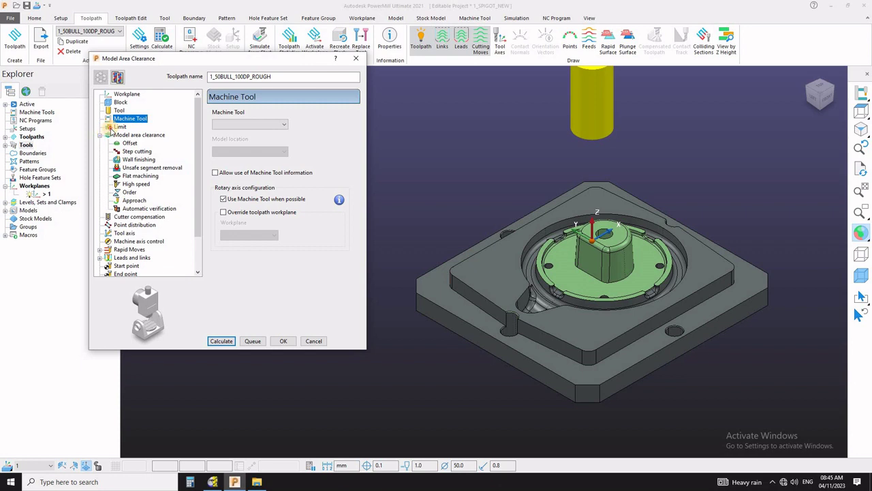
{"action": "left_click", "coordinate": [119, 128]}
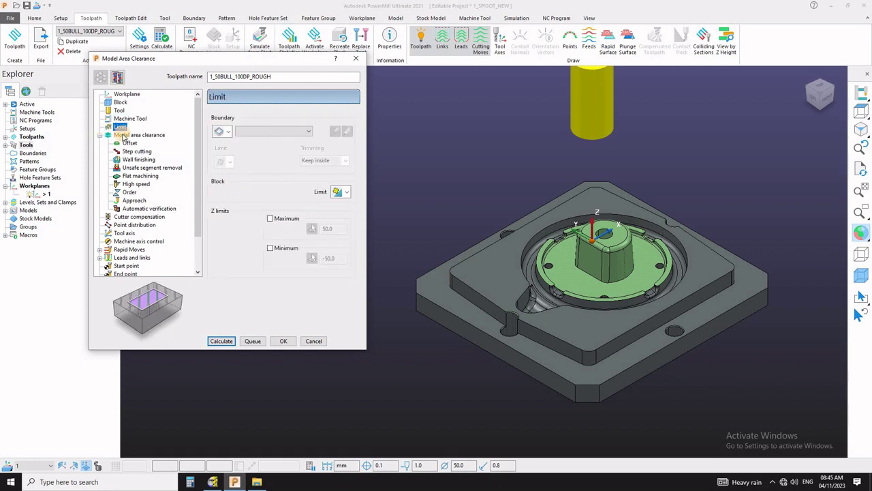
{"action": "left_click", "coordinate": [123, 134]}
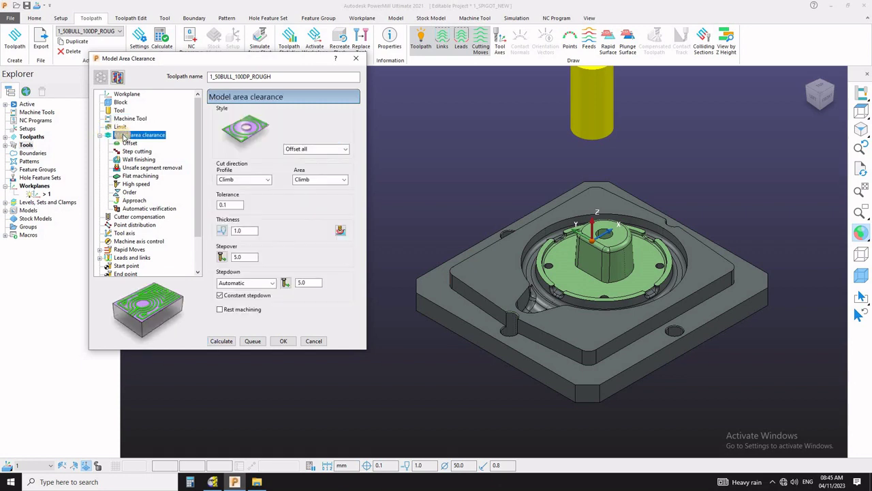
{"action": "left_click", "coordinate": [315, 150]}
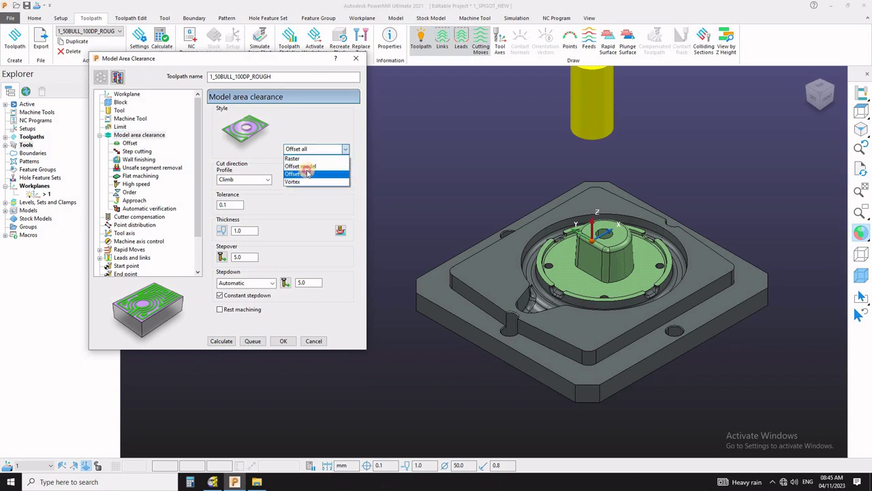
{"action": "left_click", "coordinate": [308, 179]}
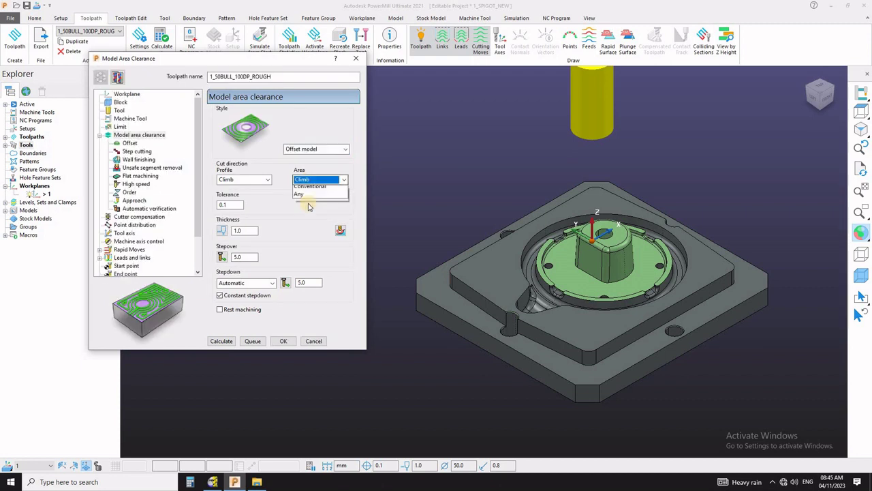
{"action": "left_click", "coordinate": [257, 182]}
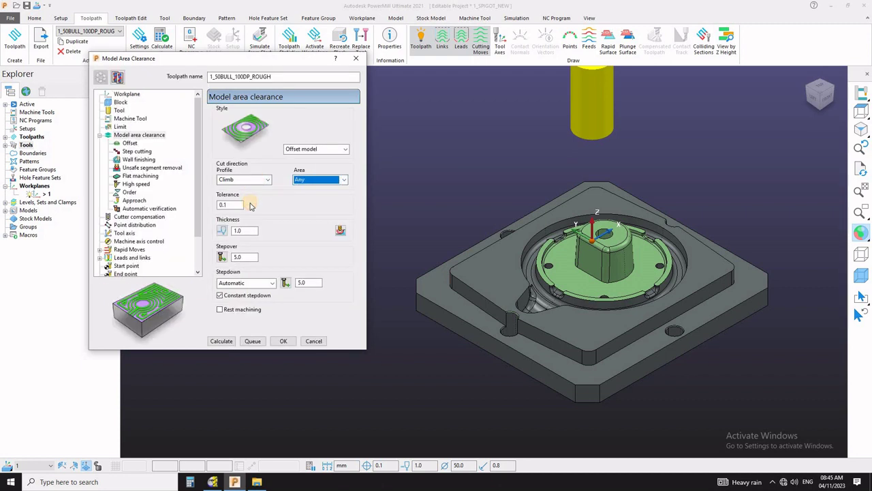
- Set the area clearance tolerance to 0.05 and use separate thicknesses of 0.3 radial and 0.2 axial
{"action": "left_click", "coordinate": [233, 204]}
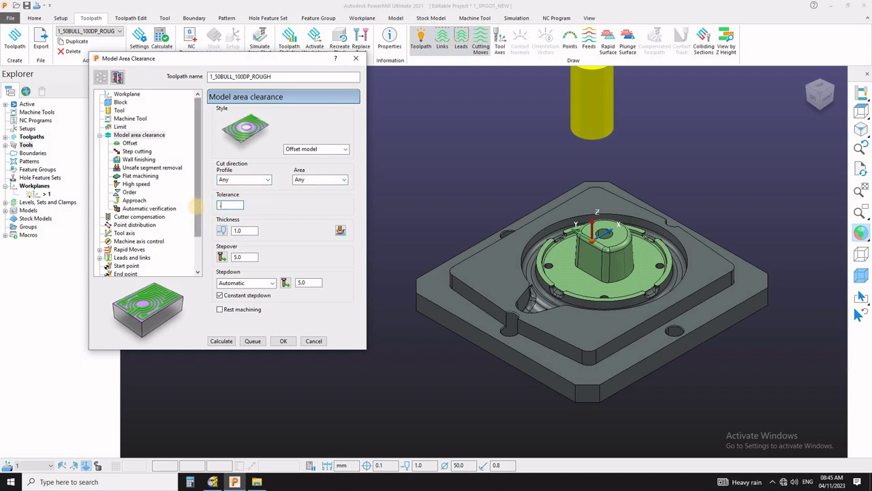
{"action": "type", "text": ".05"}
{"action": "key", "text": "Return"}
{"action": "left_click", "coordinate": [222, 230]}
{"action": "key", "text": "Tab"}
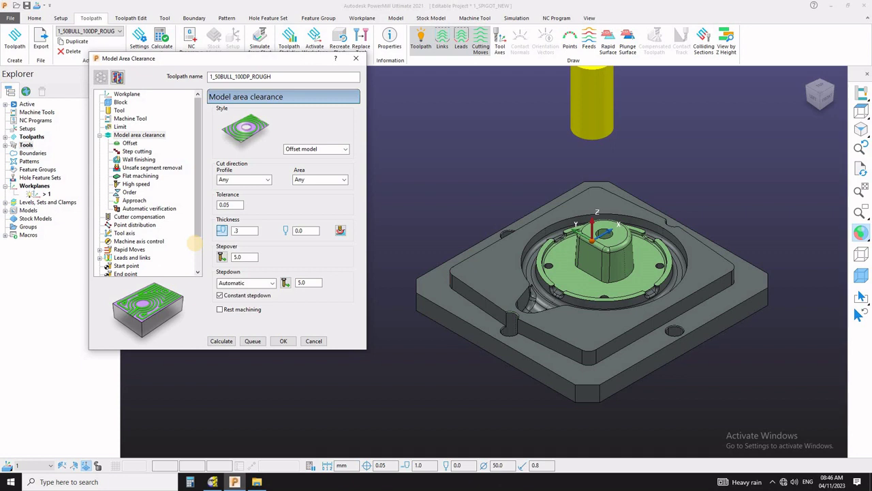
{"action": "left_click", "coordinate": [316, 231]}
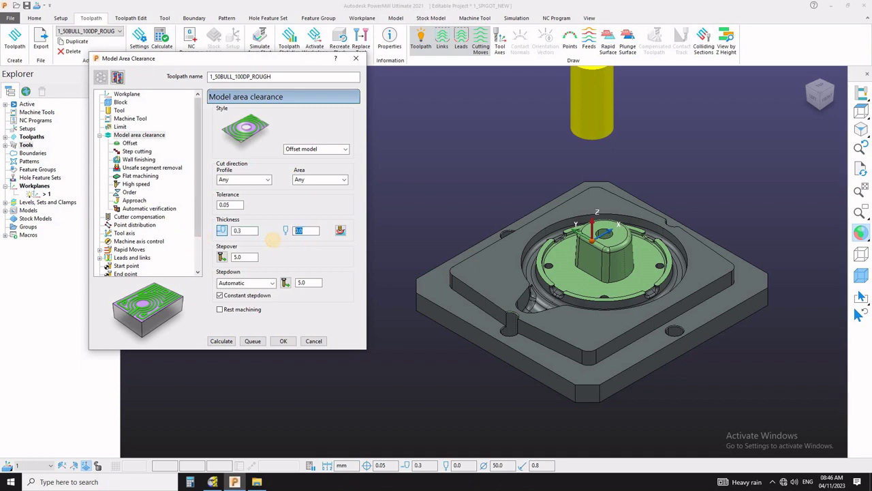
{"action": "type", "text": ".2"}
- Set the stepover to .75*50, giving 37.5, and enter a manual stepdown below 1 mm
{"action": "left_click", "coordinate": [243, 256]}
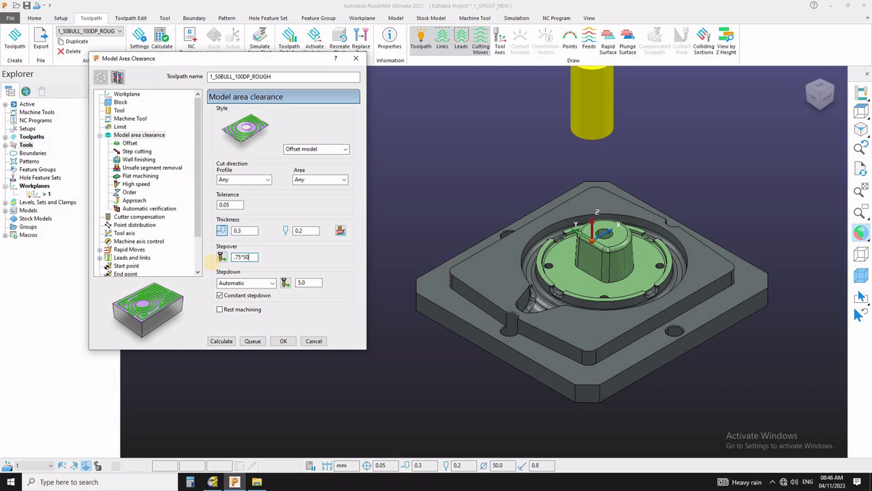
{"action": "left_click", "coordinate": [219, 257]}
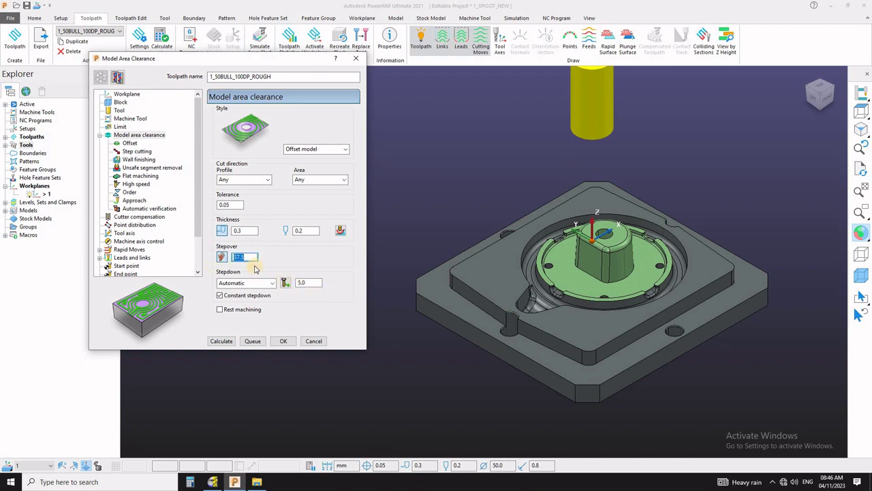
{"action": "left_click", "coordinate": [300, 283]}
{"action": "double_click", "coordinate": [298, 283]}
{"action": "left_click", "coordinate": [285, 282]}
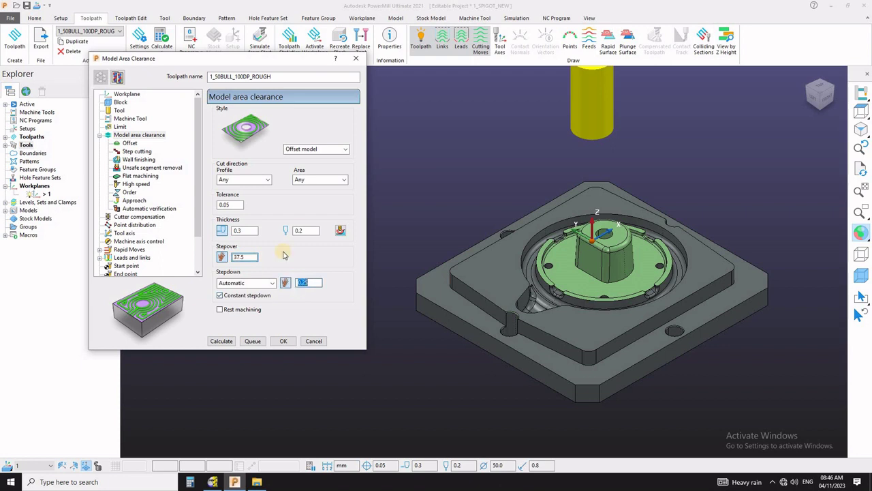
- Toggle the Spiral offset option and review the step cutting, wall finishing and unsafe segment removal settings
{"action": "left_click", "coordinate": [129, 143]}
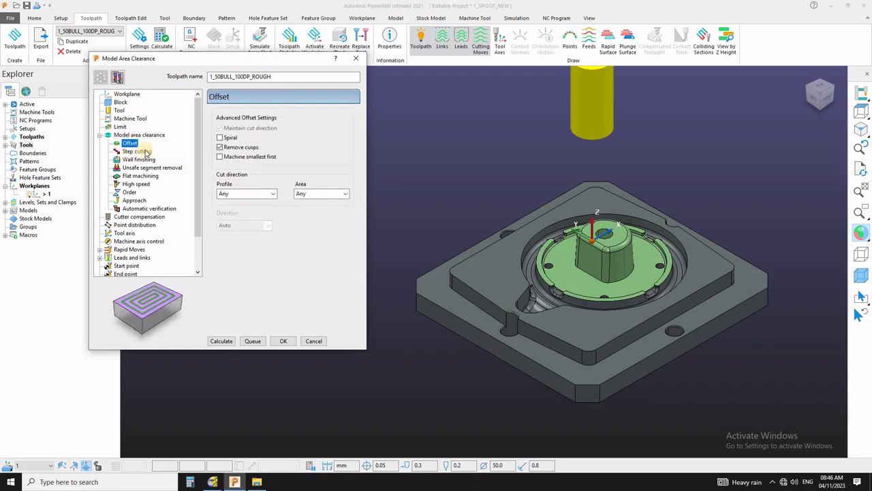
{"action": "left_click", "coordinate": [220, 138]}
{"action": "left_click", "coordinate": [135, 152]}
{"action": "left_click", "coordinate": [137, 160]}
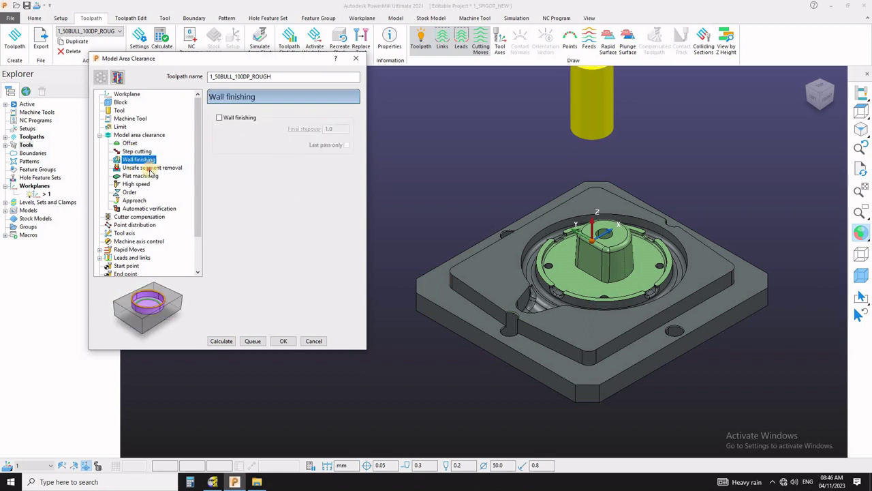
{"action": "left_click", "coordinate": [148, 167]}
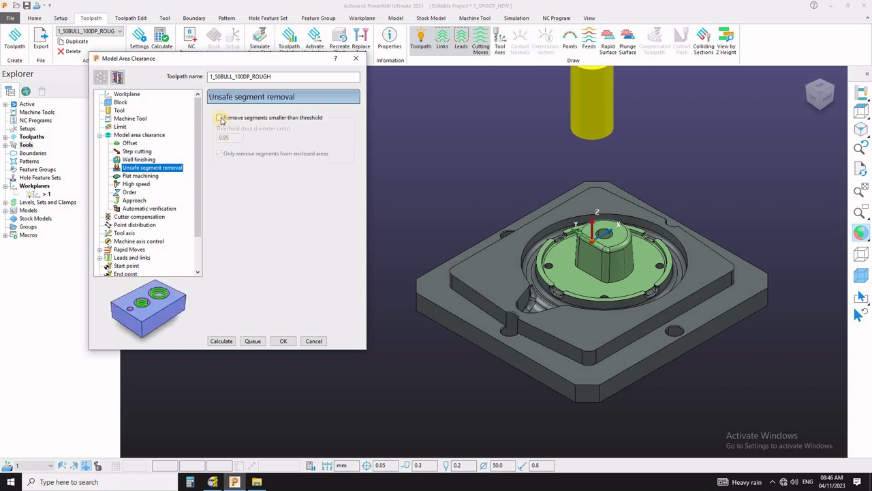
- Set the flat tolerance for flat machining to 0.05
{"action": "left_click", "coordinate": [140, 176]}
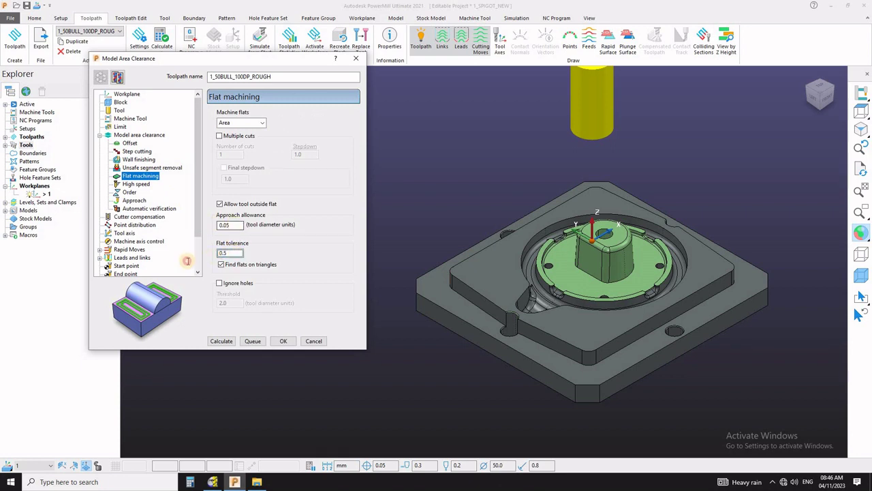
{"action": "left_click_drag", "start_coordinate": [234, 253], "coordinate": [186, 263]}
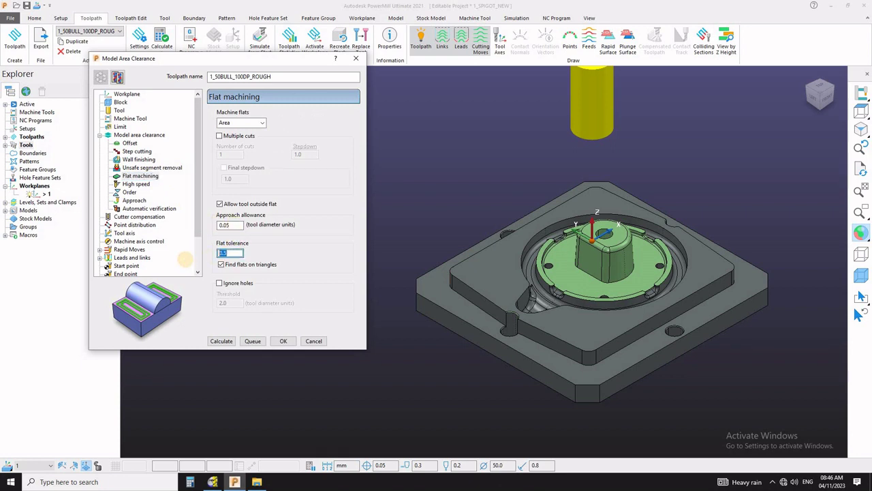
{"action": "type", "text": ".0"}
{"action": "key", "text": "Return"}
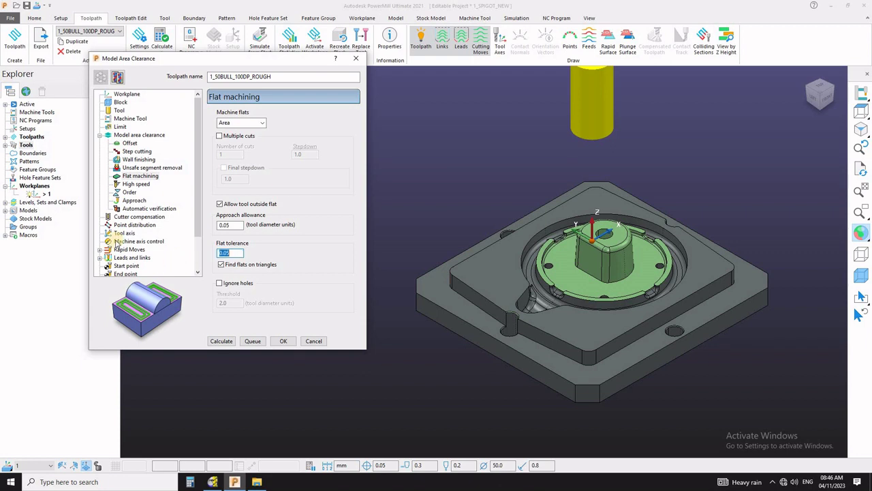
- Keep the machining order by Pocket and enable automatic collision checking against Model and Stock
{"action": "left_click", "coordinate": [133, 184]}
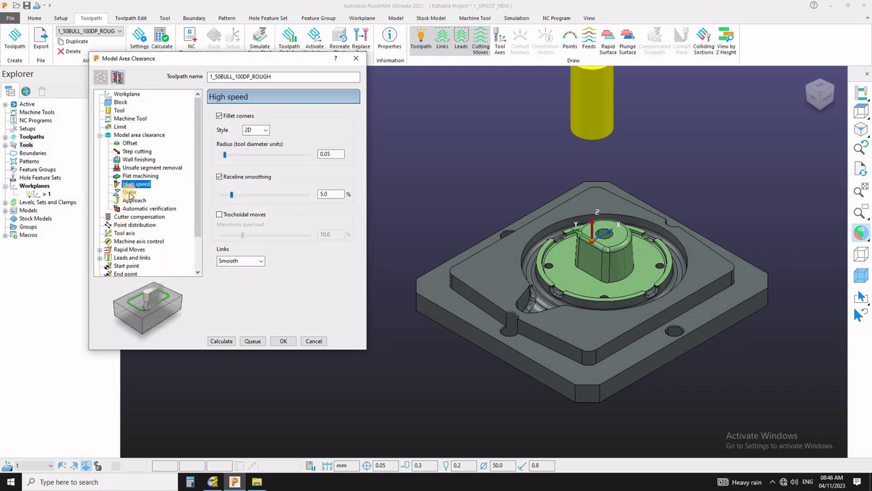
{"action": "left_click", "coordinate": [129, 192]}
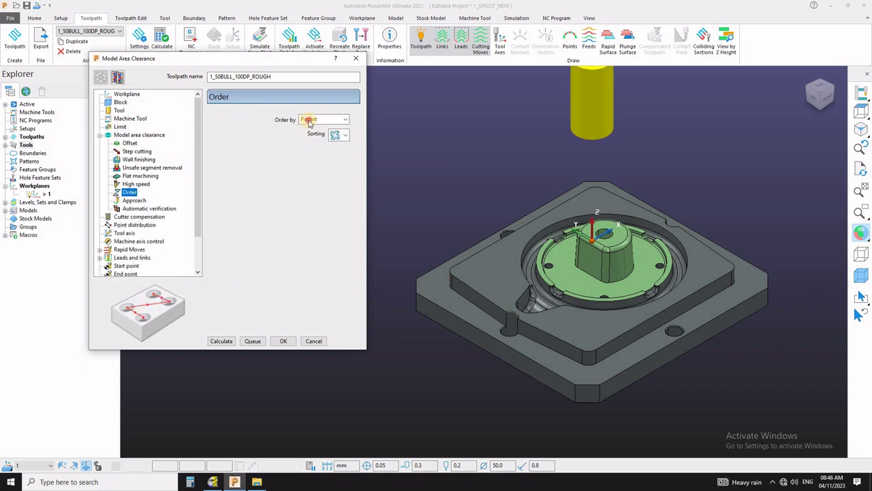
{"action": "left_click", "coordinate": [309, 123]}
{"action": "left_click", "coordinate": [130, 198]}
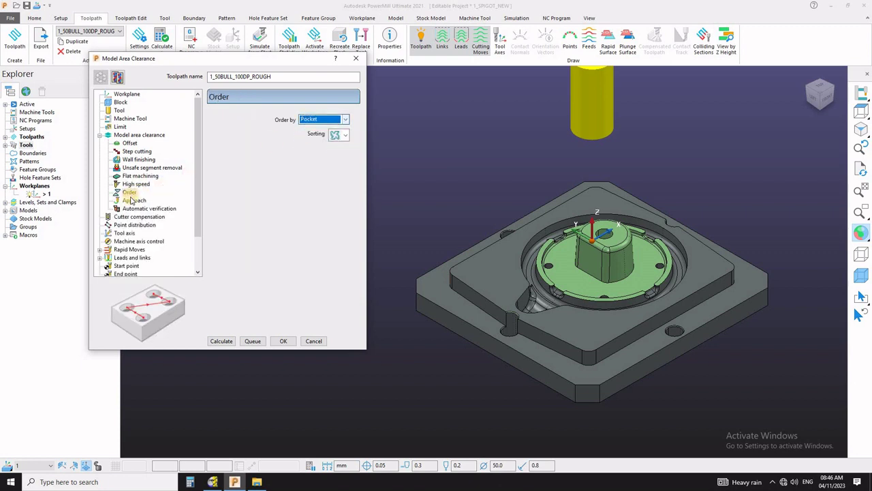
{"action": "left_click", "coordinate": [134, 201]}
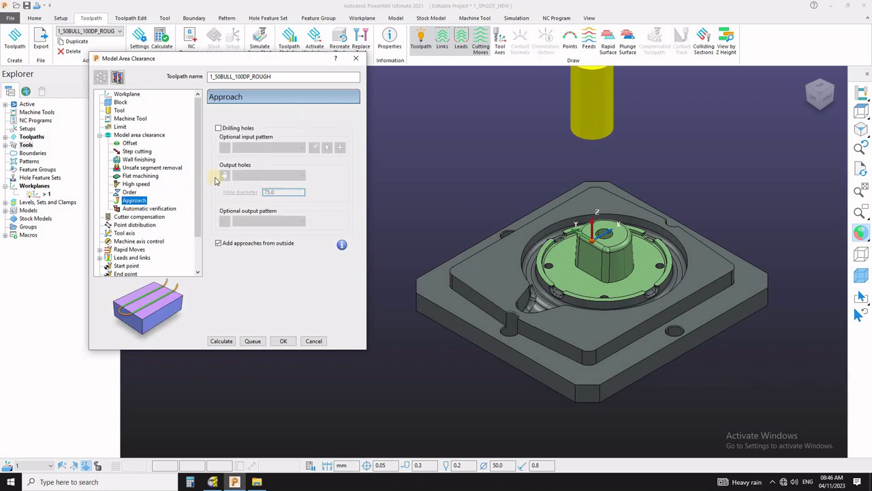
{"action": "left_click", "coordinate": [137, 208]}
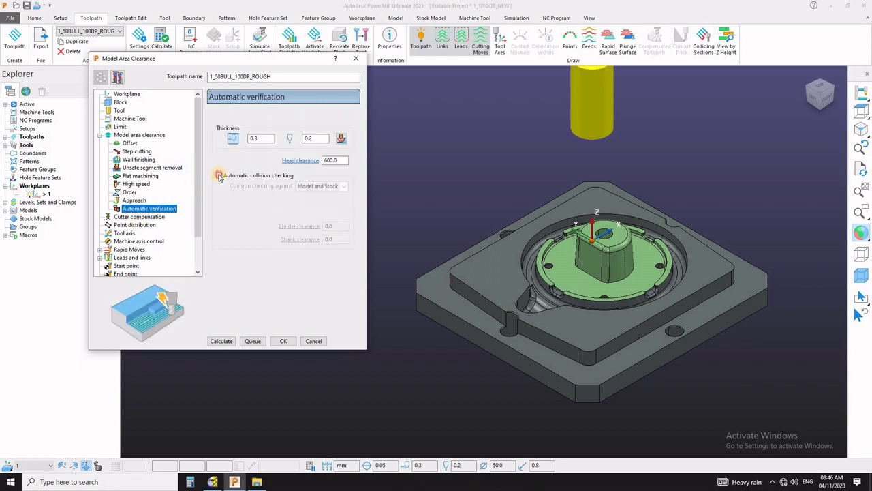
{"action": "left_click", "coordinate": [218, 176]}
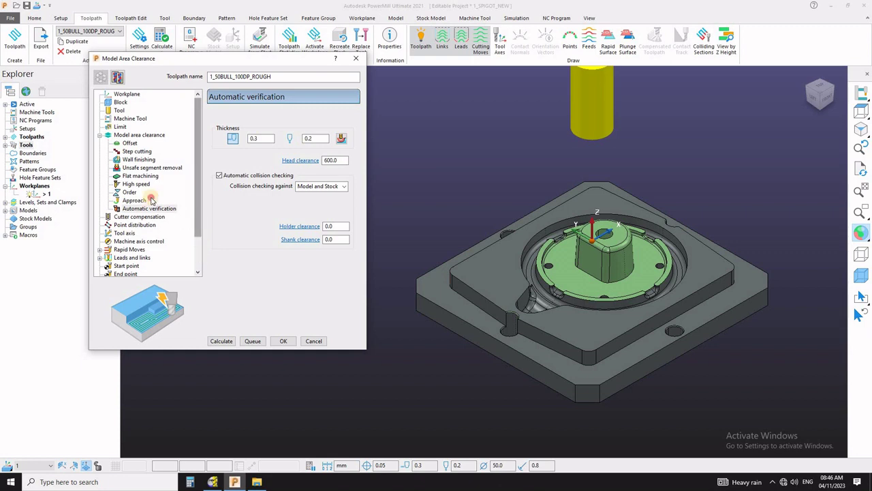
- Use the Tolerance and keep arcs point distribution, setting both the tolerance factor and the mesh factor to 0.05
{"action": "scroll", "coordinate": [141, 191], "scroll_direction": "down", "scroll_amount": 2}
{"action": "left_click", "coordinate": [138, 184]}
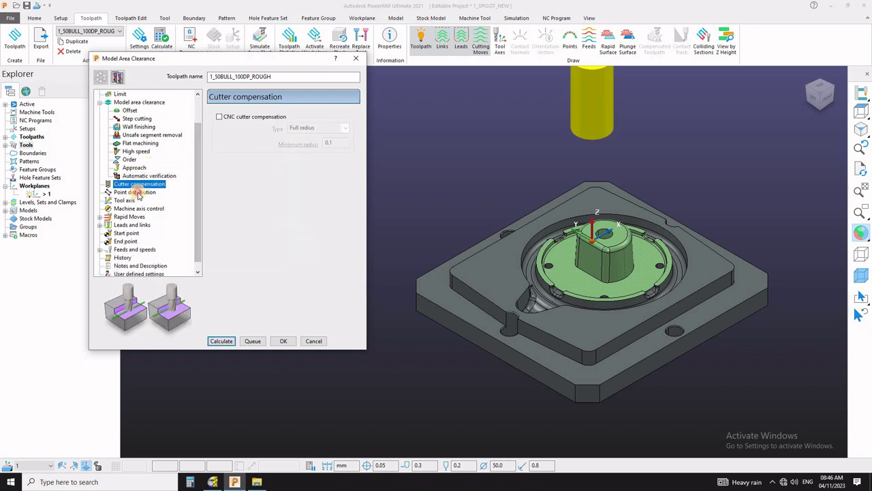
{"action": "left_click", "coordinate": [136, 193]}
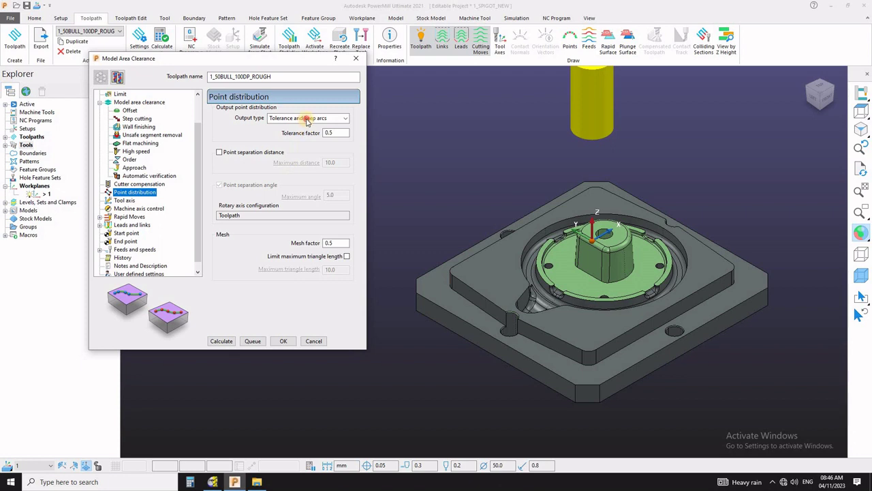
{"action": "left_click", "coordinate": [306, 120]}
{"action": "left_click", "coordinate": [326, 128]}
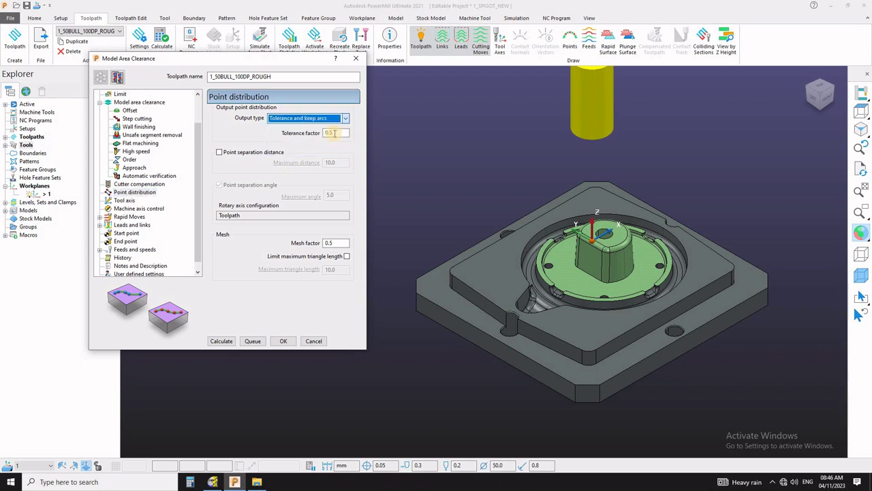
{"action": "key", "text": "Tab"}
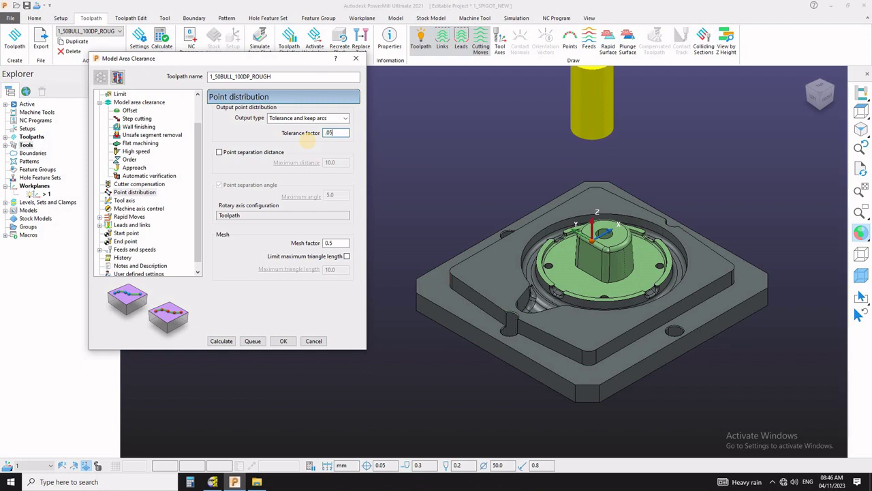
{"action": "left_click", "coordinate": [309, 141]}
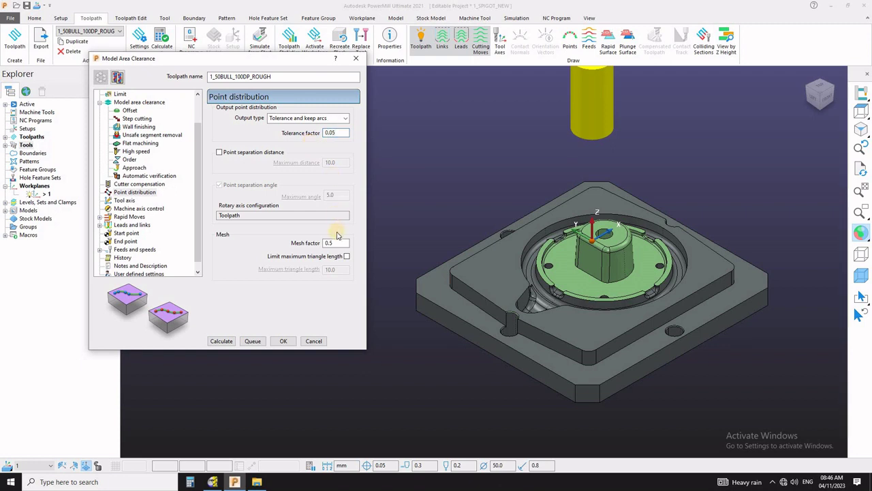
{"action": "left_click_drag", "start_coordinate": [338, 243], "coordinate": [306, 247]}
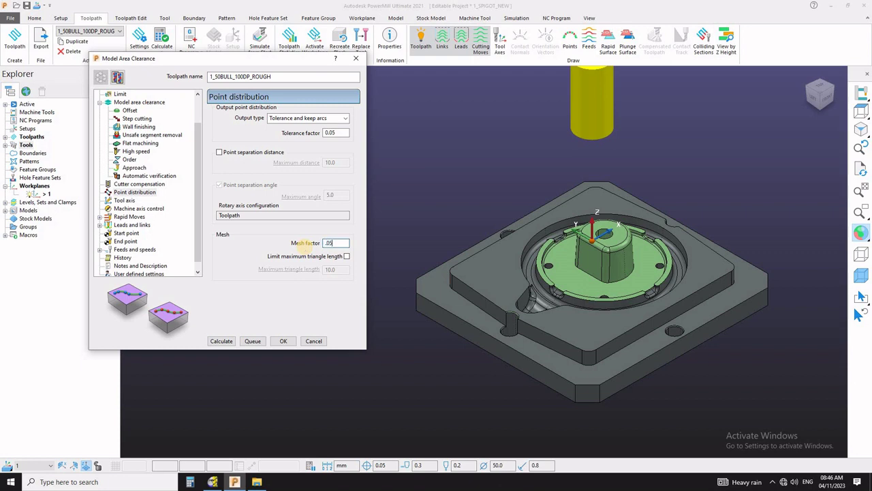
{"action": "type", "text": ".05"}
{"action": "key", "text": "Return"}
- Enable tool axis smoothing while keeping the tool axis Vertical and the fixed angle None
{"action": "left_click", "coordinate": [125, 200]}
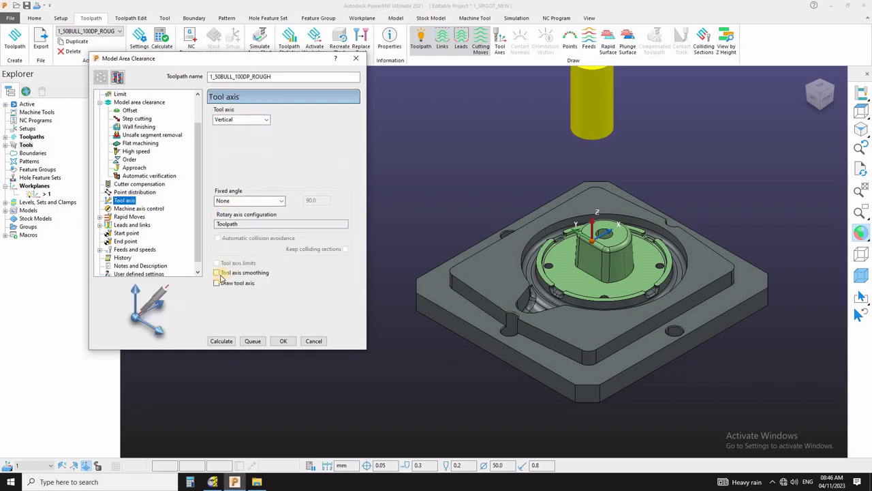
{"action": "left_click", "coordinate": [218, 272]}
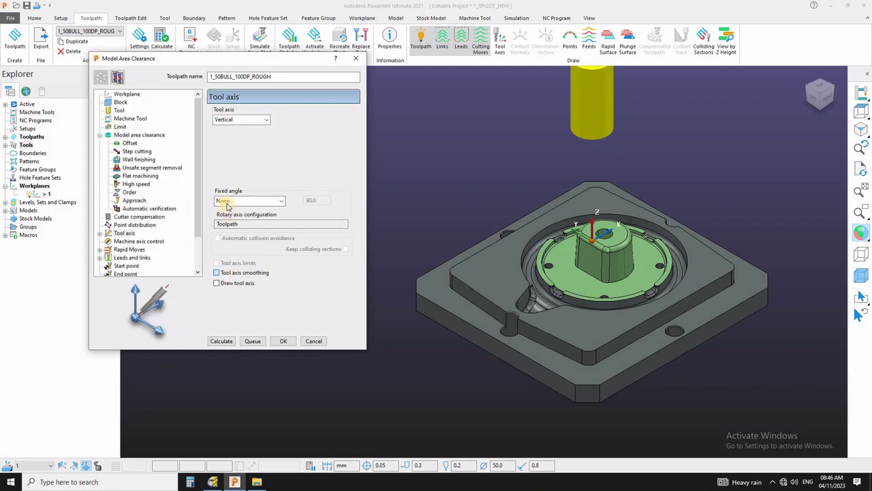
{"action": "left_click", "coordinate": [227, 202]}
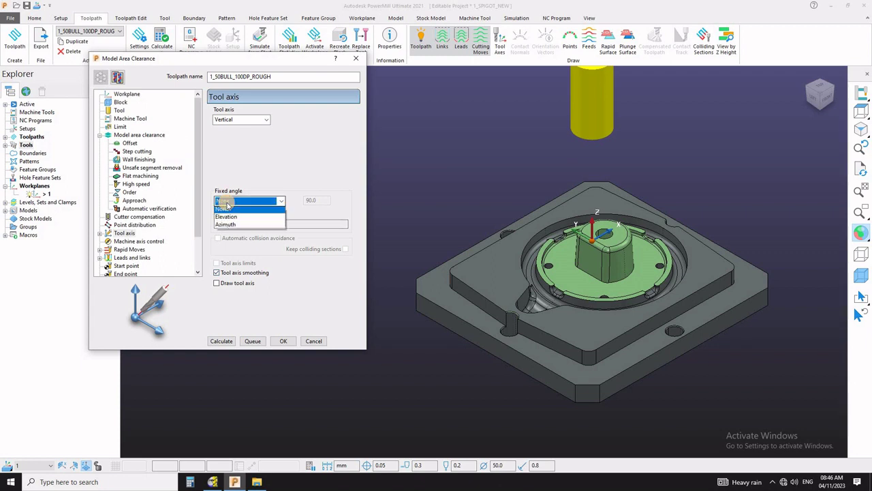
{"action": "left_click", "coordinate": [225, 130]}
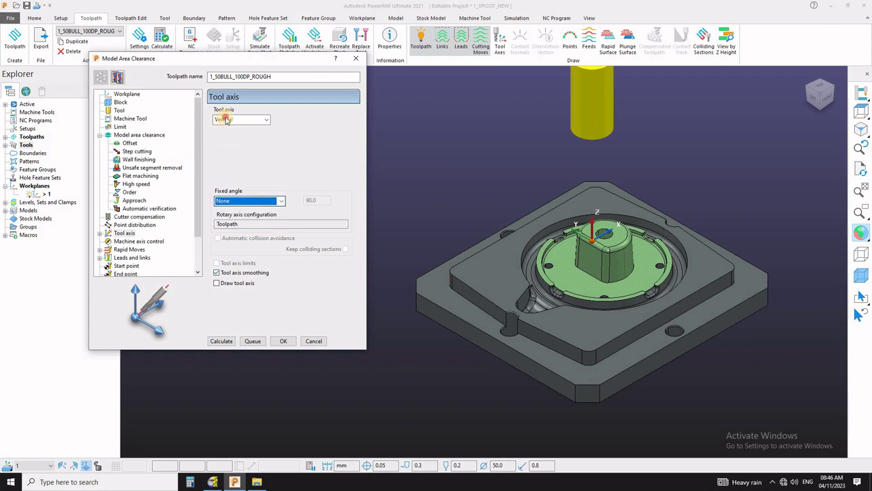
{"action": "left_click", "coordinate": [226, 120]}
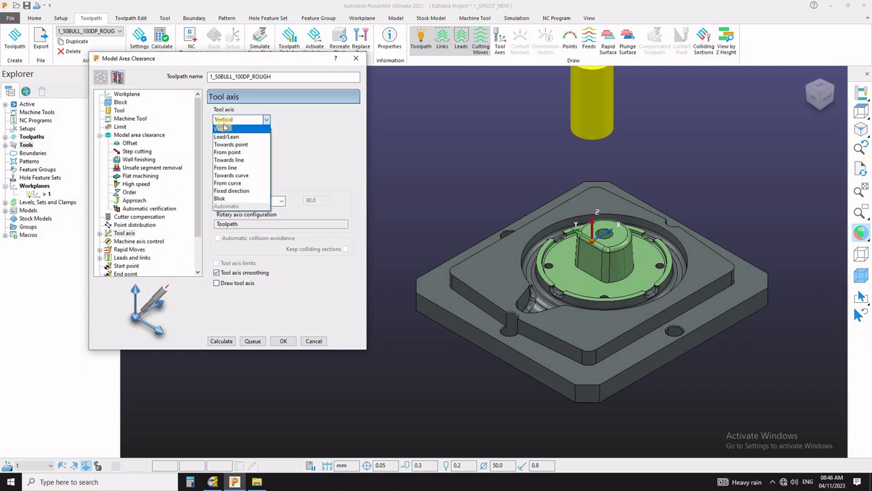
{"action": "left_click", "coordinate": [226, 128]}
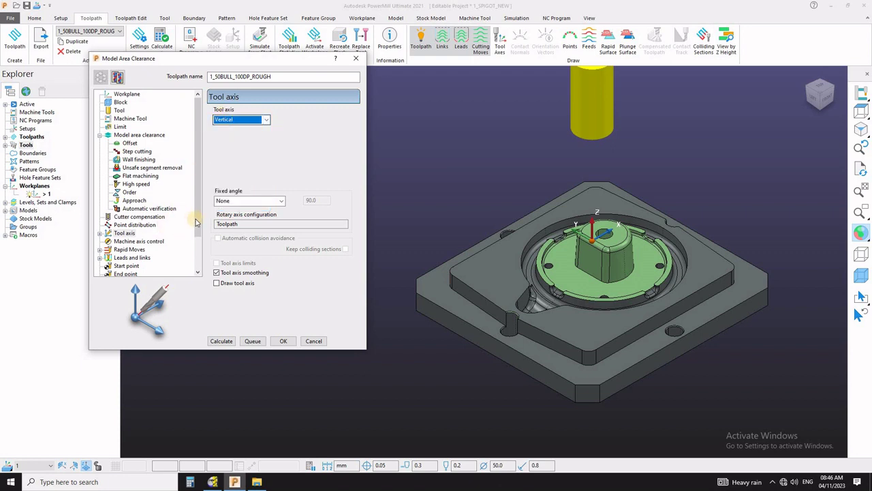
- Set the rapid height in the toolpath's Rapid Moves settings to 120 mm
{"action": "left_click", "coordinate": [197, 250]}
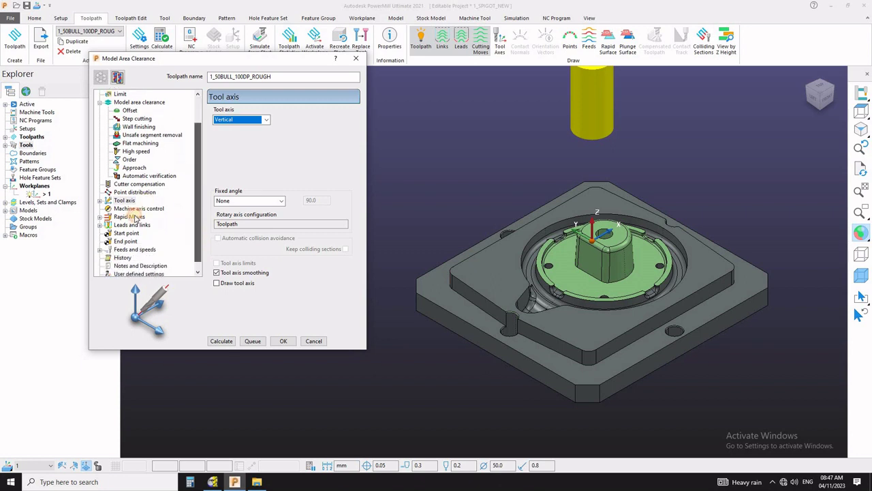
{"action": "left_click", "coordinate": [137, 210]}
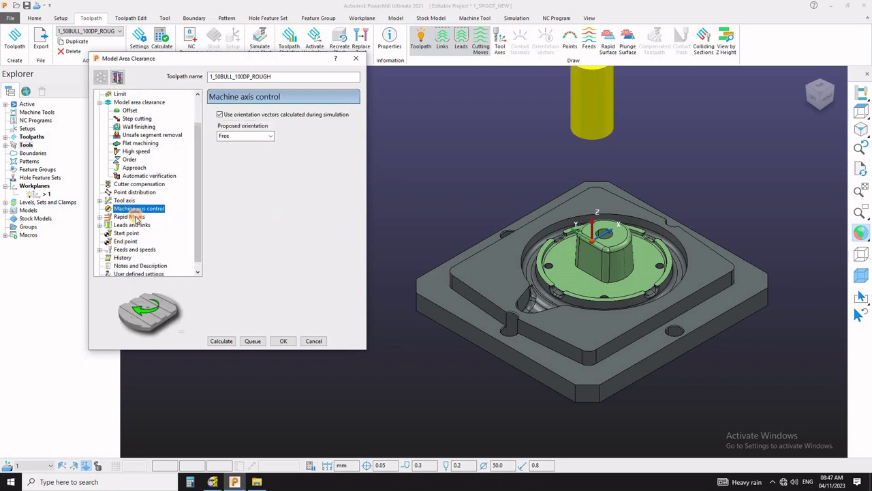
{"action": "left_click", "coordinate": [133, 217]}
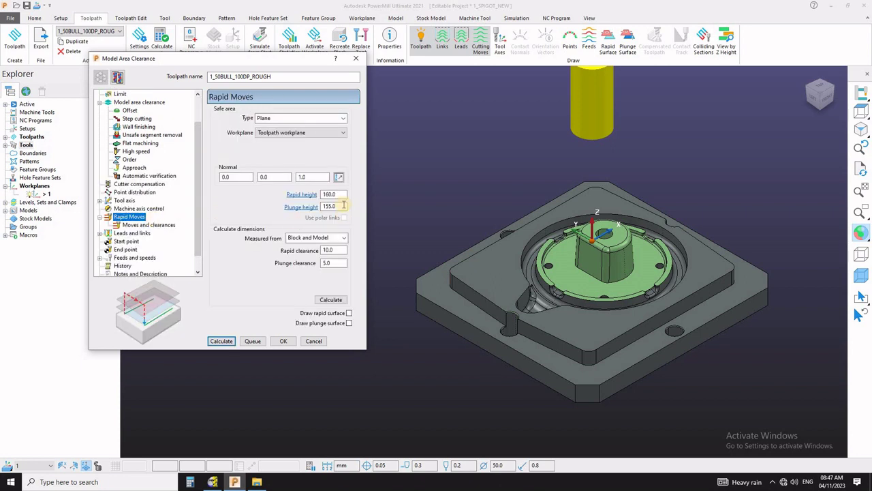
{"action": "left_click_drag", "start_coordinate": [340, 195], "coordinate": [310, 197]}
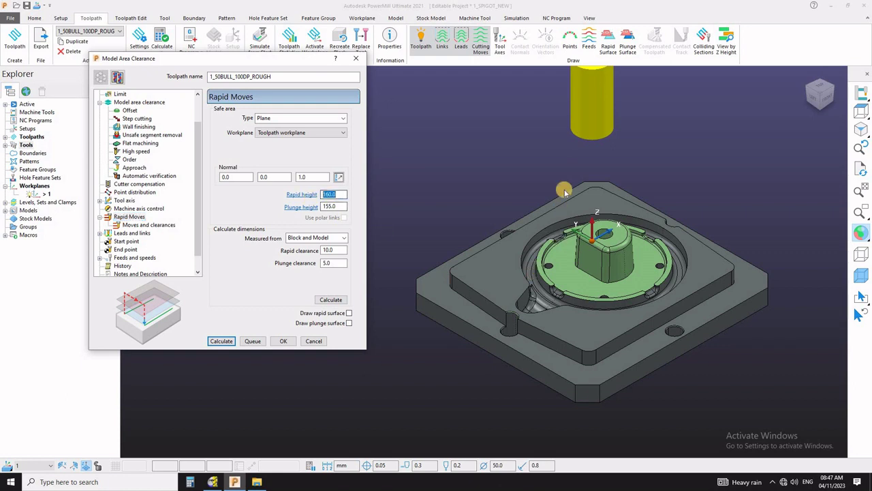
{"action": "scroll", "coordinate": [564, 193], "scroll_direction": "down", "scroll_amount": 3}
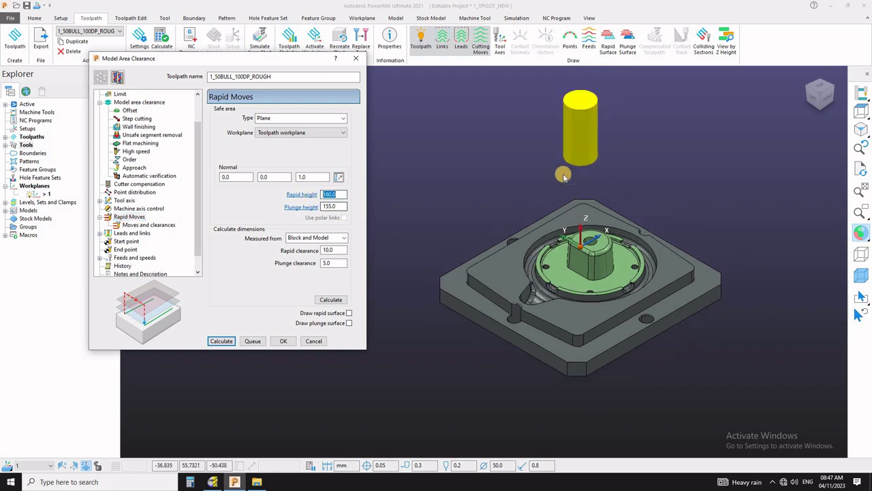
{"action": "left_click", "coordinate": [528, 162]}
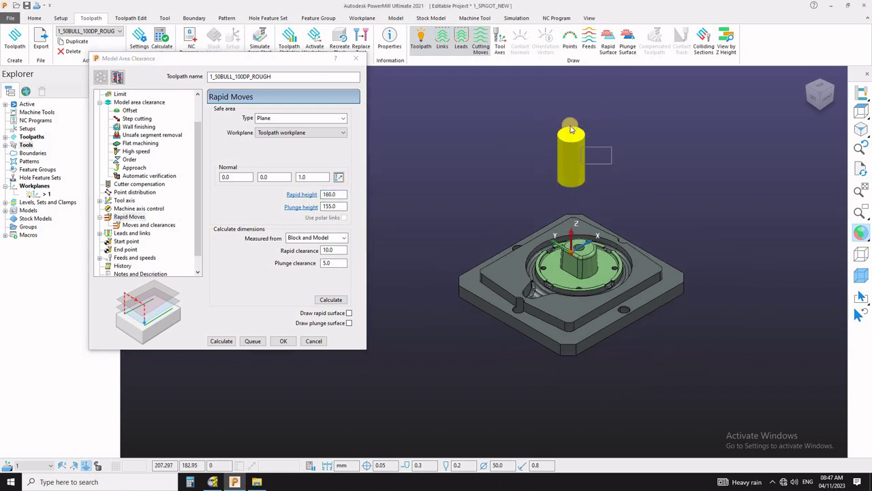
{"action": "left_click_drag", "start_coordinate": [543, 116], "coordinate": [600, 198]}
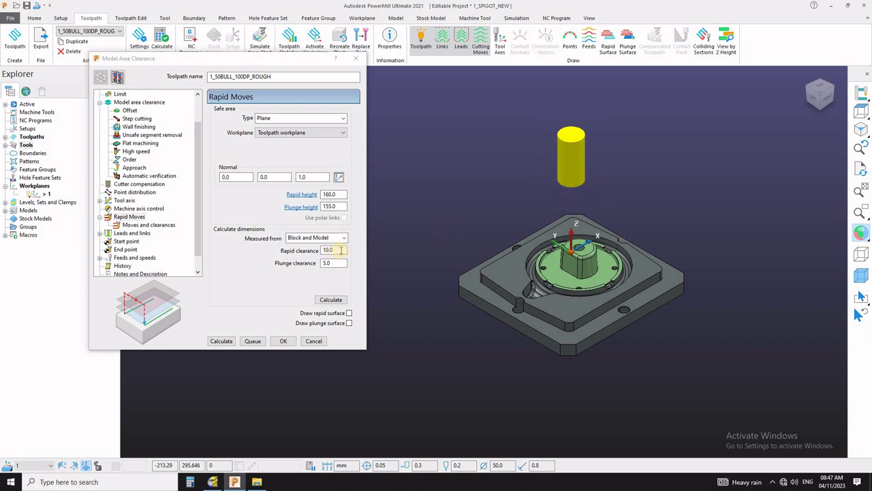
{"action": "left_click_drag", "start_coordinate": [341, 250], "coordinate": [327, 250]}
{"action": "left_click_drag", "start_coordinate": [340, 195], "coordinate": [310, 202]}
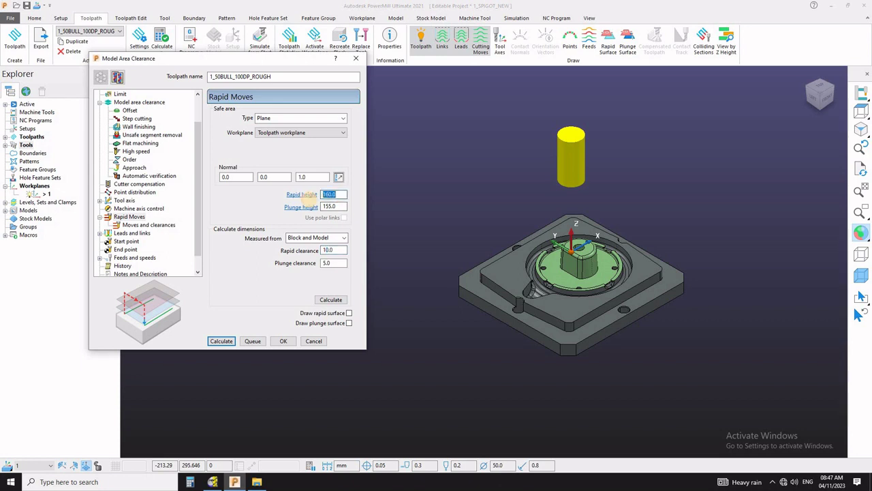
{"action": "type", "text": "120"}
{"action": "key", "text": "Return"}
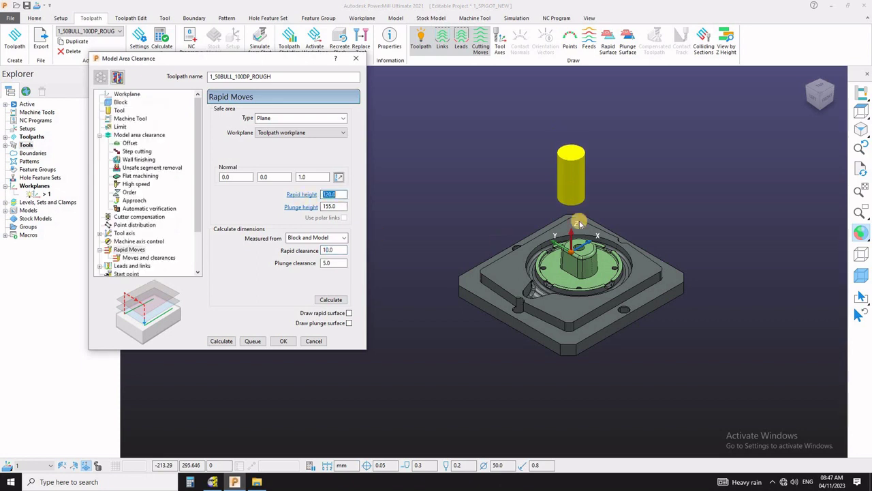
- Set the plunge height of the rapid moves to 2 mm
{"action": "left_click", "coordinate": [627, 216]}
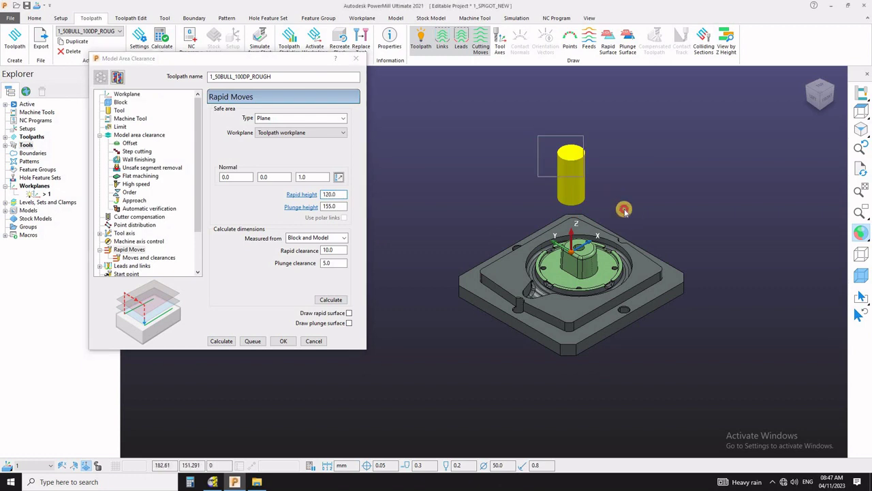
{"action": "left_click", "coordinate": [402, 215]}
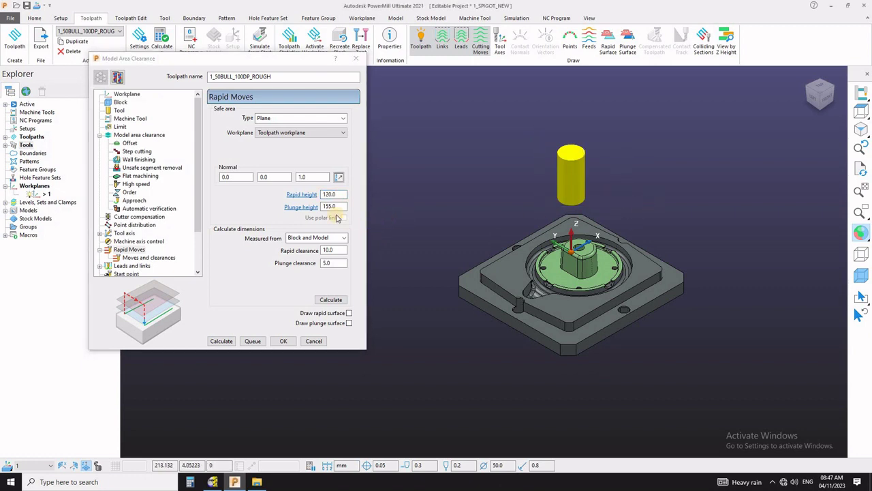
{"action": "left_click", "coordinate": [313, 210]}
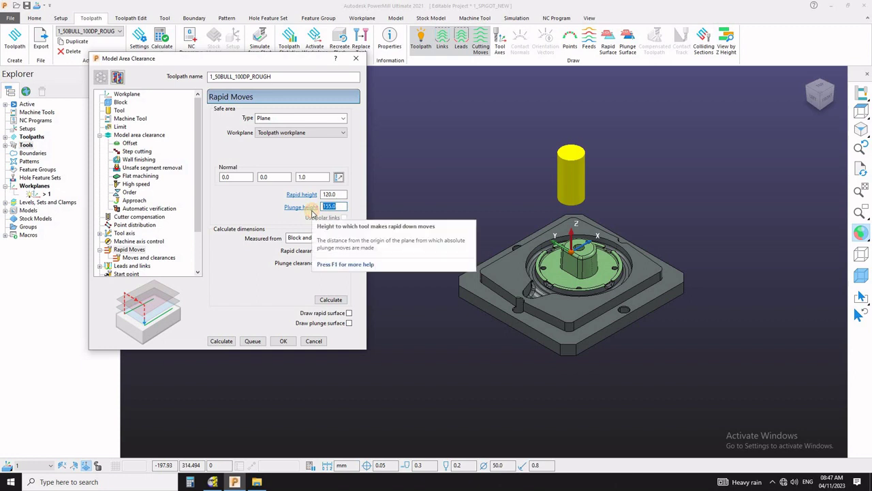
{"action": "type", "text": "2"}
{"action": "key", "text": "Return"}
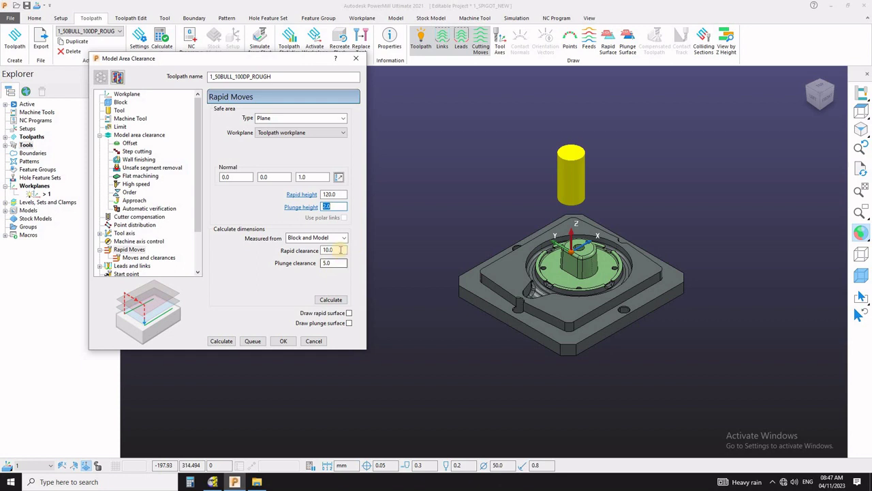
- Set the rapid clearance to 2 mm and the plunge clearance to 1 mm
{"action": "left_click_drag", "start_coordinate": [339, 251], "coordinate": [322, 262]}
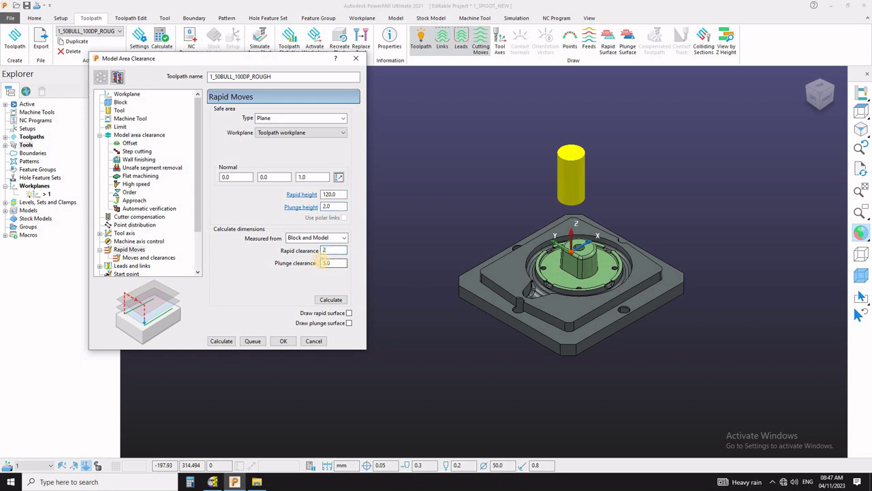
{"action": "type", "text": "1"}
{"action": "key", "text": "Return"}
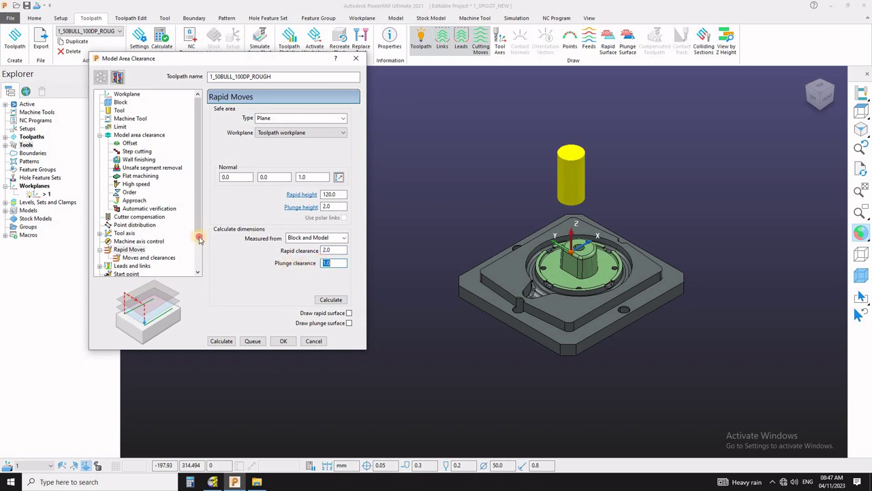
- Set the first-choice lead-in to Horizontal arc with angle 60 and radius 1, and copy it to the lead-out
{"action": "scroll", "coordinate": [190, 262], "scroll_direction": "down", "scroll_amount": 2}
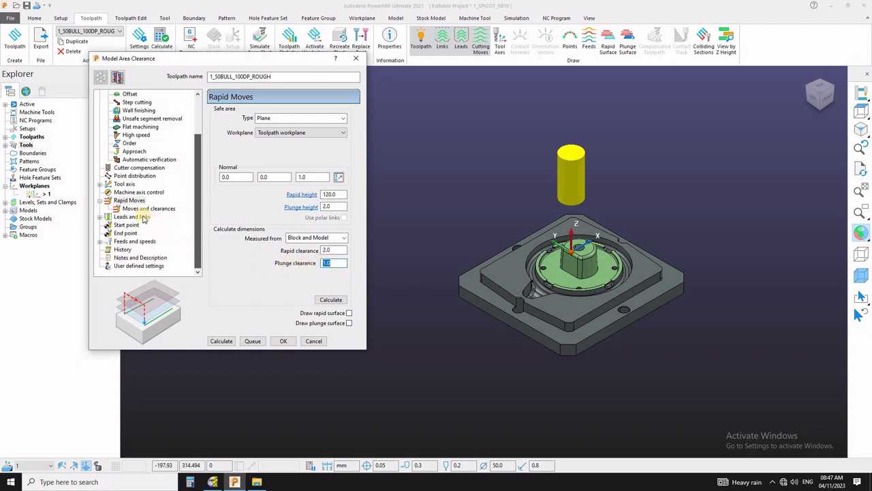
{"action": "key", "text": "Down"}
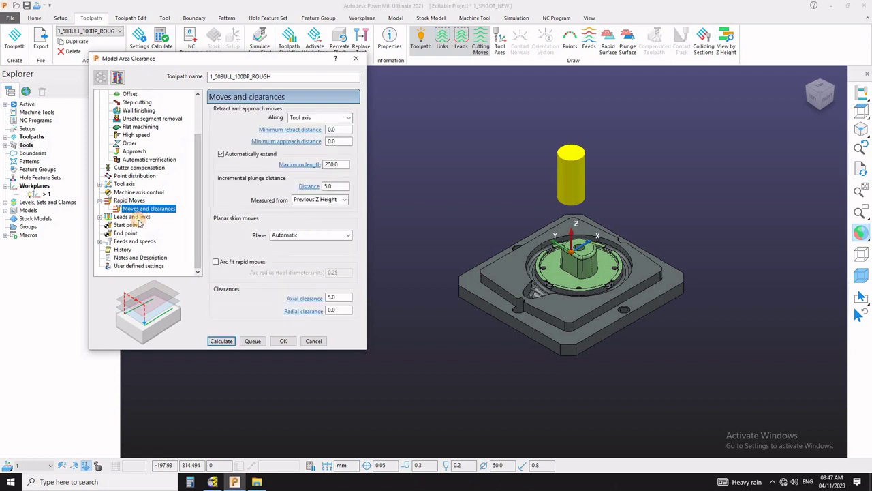
{"action": "left_click", "coordinate": [139, 219]}
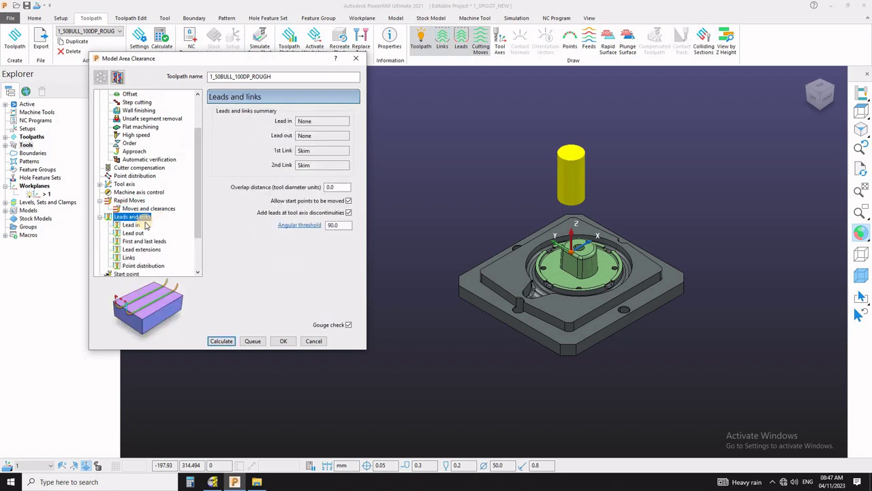
{"action": "left_click", "coordinate": [130, 225]}
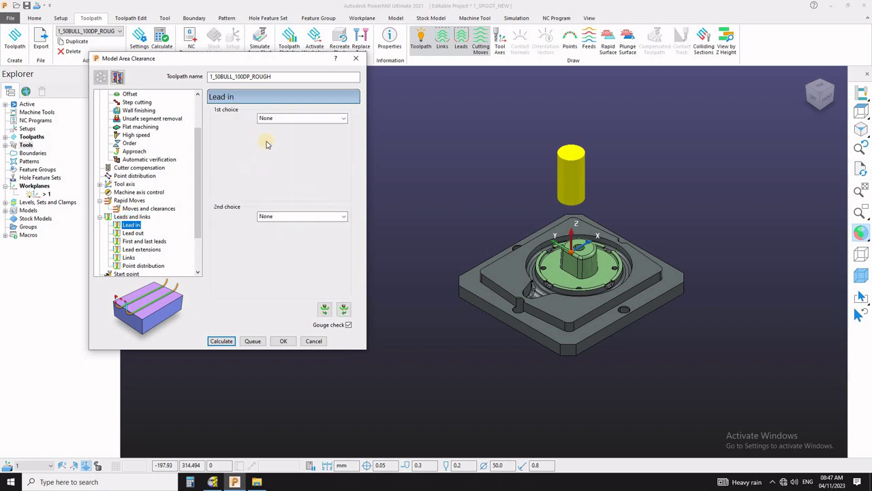
{"action": "left_click", "coordinate": [292, 119]}
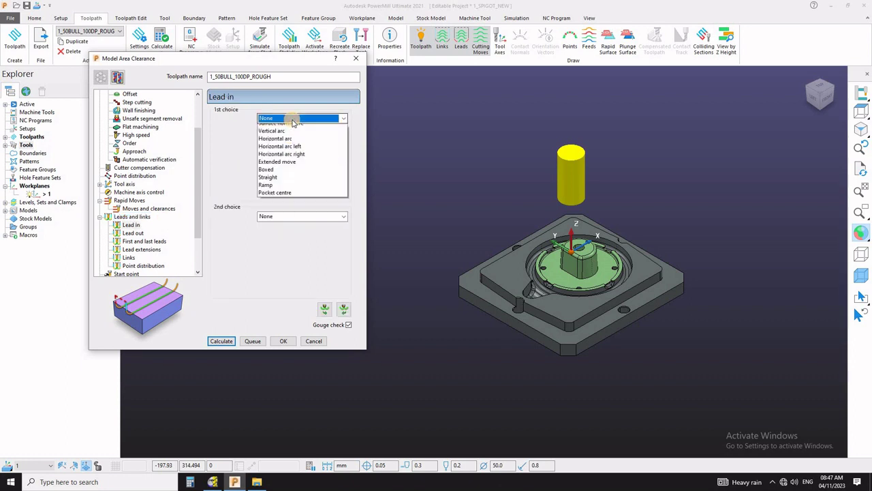
{"action": "left_click", "coordinate": [289, 128]}
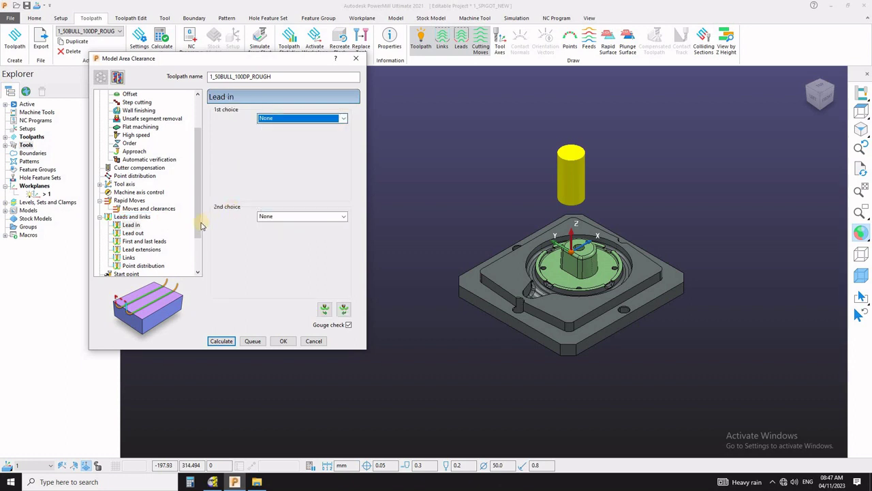
{"action": "scroll", "coordinate": [197, 259], "scroll_direction": "down", "scroll_amount": 2}
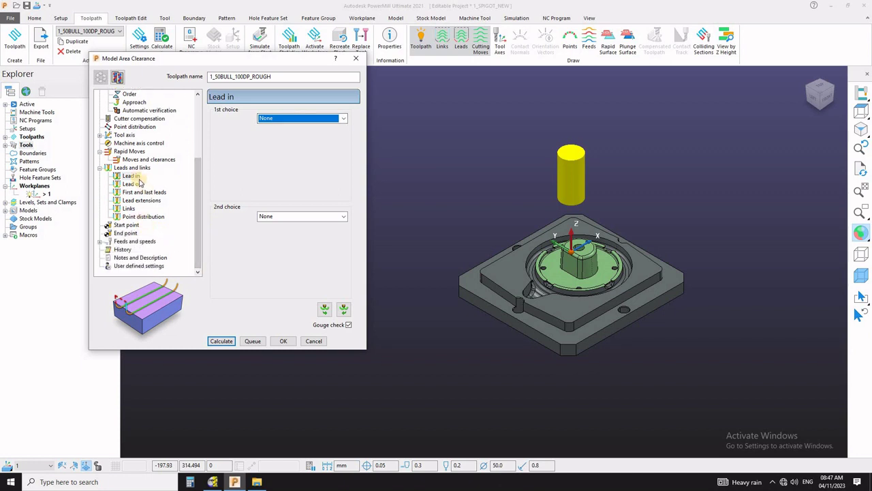
{"action": "left_click", "coordinate": [298, 120]}
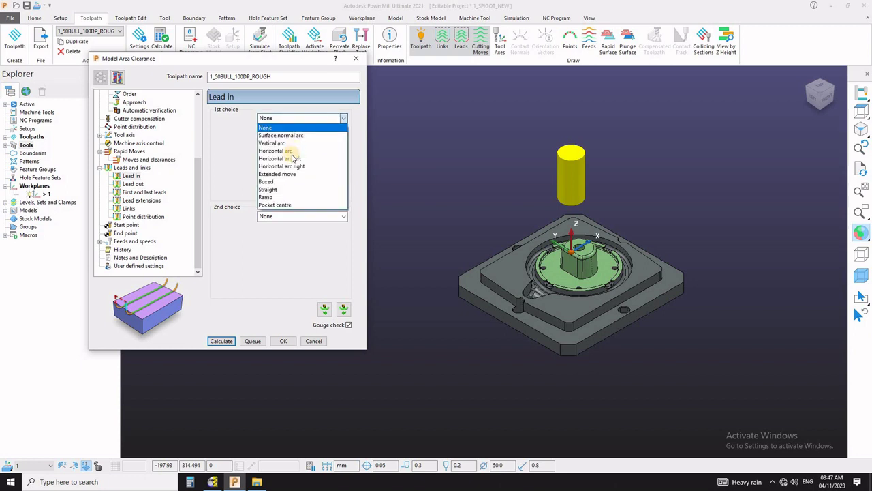
{"action": "left_click", "coordinate": [321, 151]}
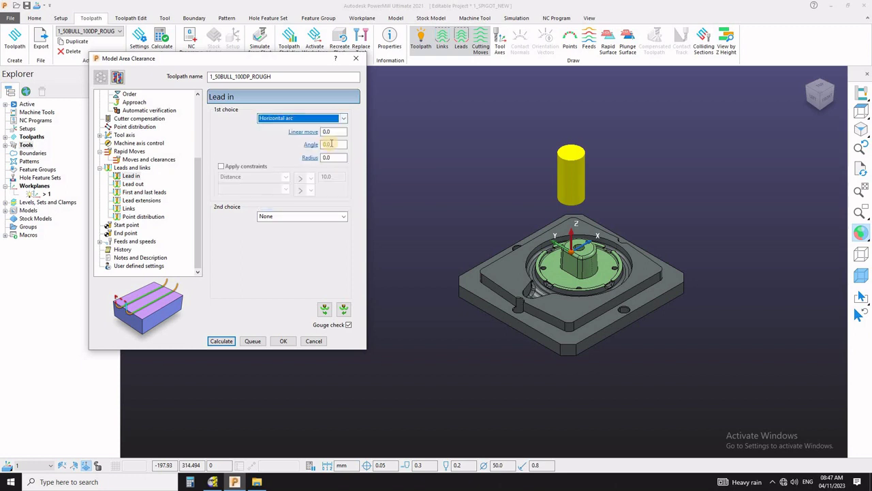
{"action": "left_click", "coordinate": [310, 146]}
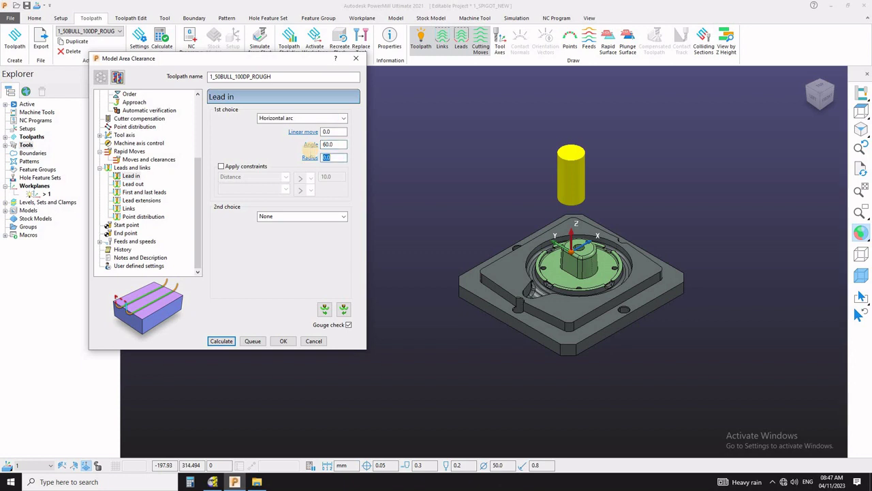
{"action": "key", "text": "Return"}
{"action": "left_click", "coordinate": [327, 311]}
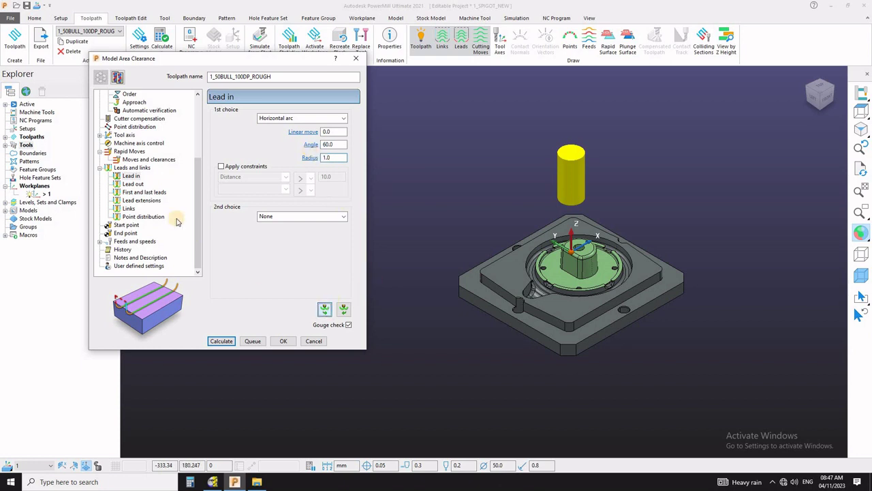
{"action": "left_click", "coordinate": [133, 184]}
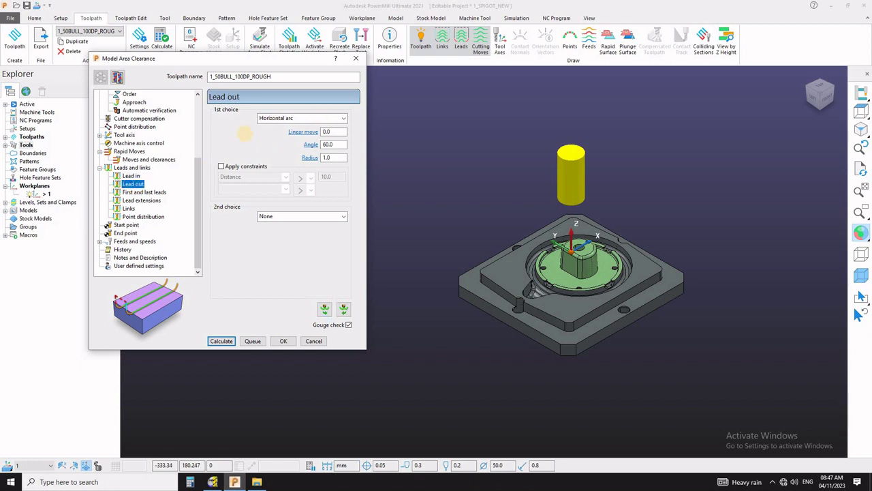
- Configure the links with On surface as first choice, a distance constraint of 1, and Safe as default
{"action": "left_click", "coordinate": [131, 210]}
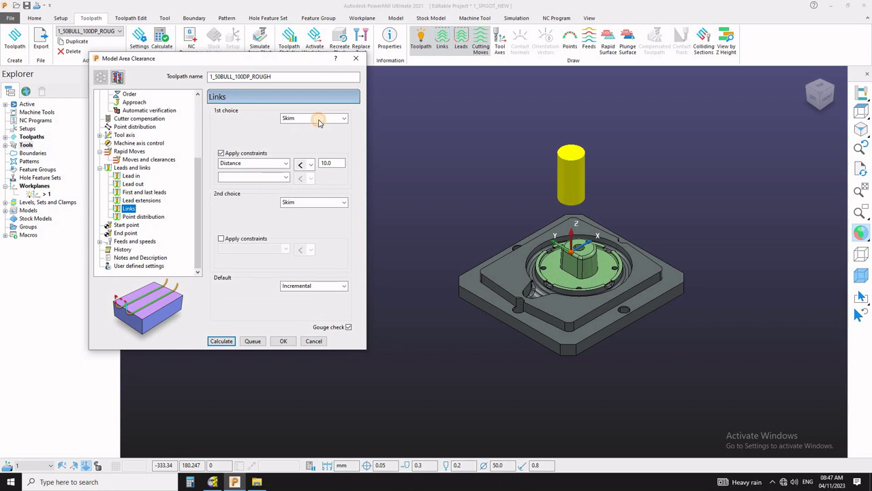
{"action": "left_click", "coordinate": [318, 120]}
{"action": "left_click", "coordinate": [310, 154]}
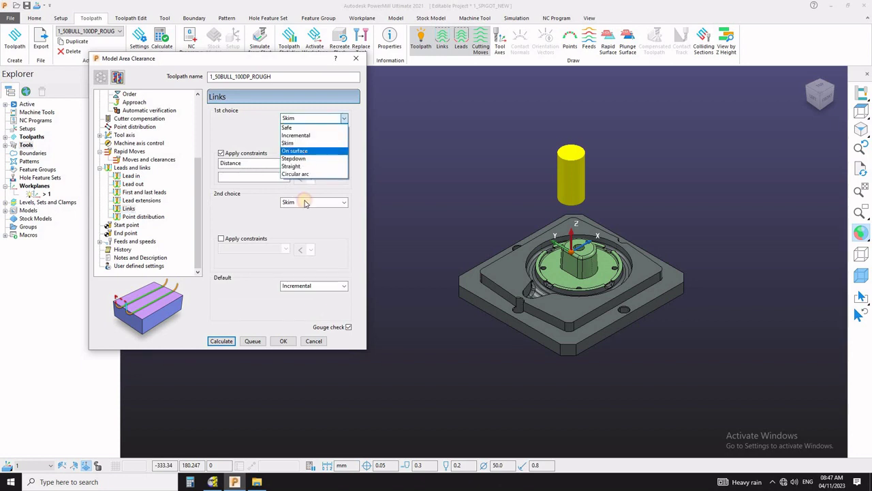
{"action": "left_click", "coordinate": [303, 286]}
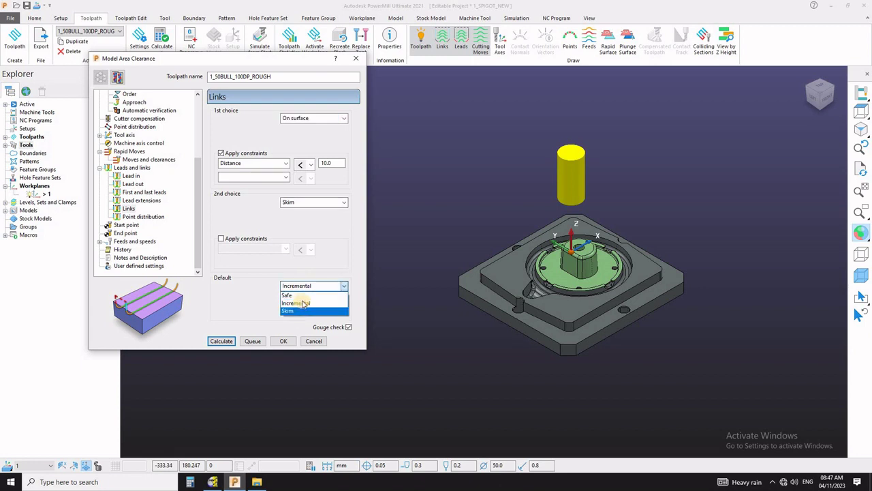
{"action": "left_click", "coordinate": [288, 295]}
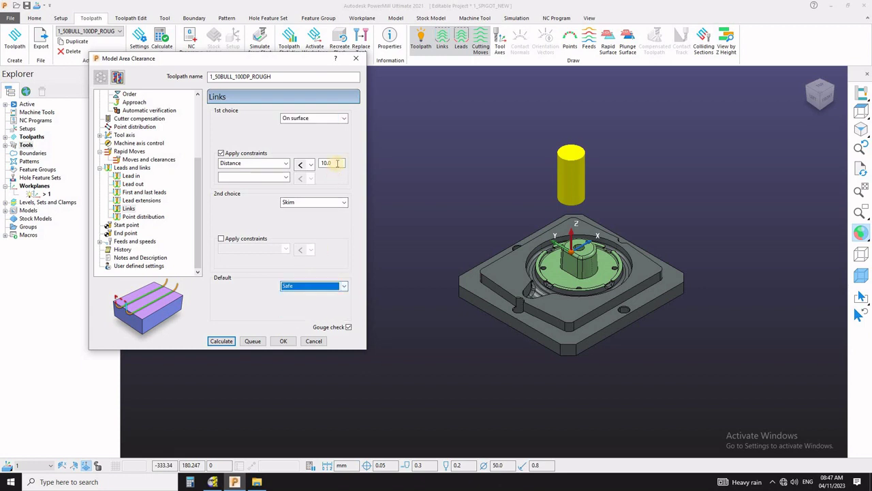
{"action": "left_click", "coordinate": [287, 177]}
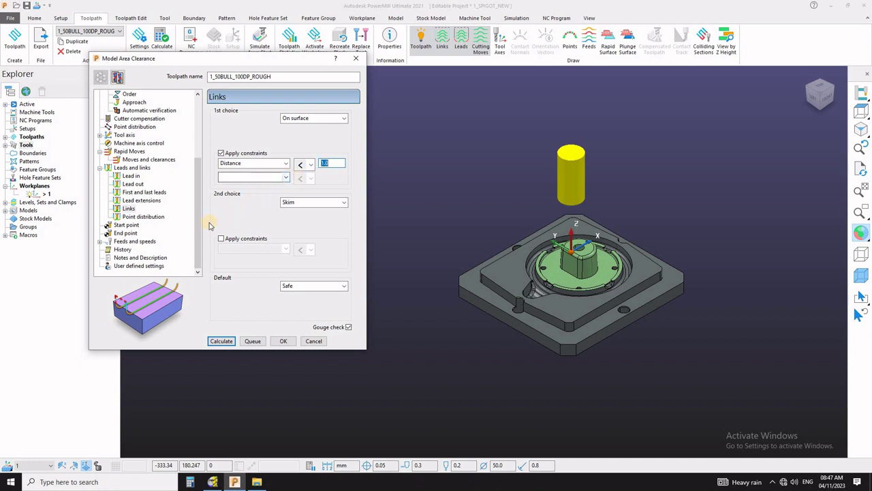
- Set the toolpath's start point to First point safe
{"action": "left_click", "coordinate": [128, 224]}
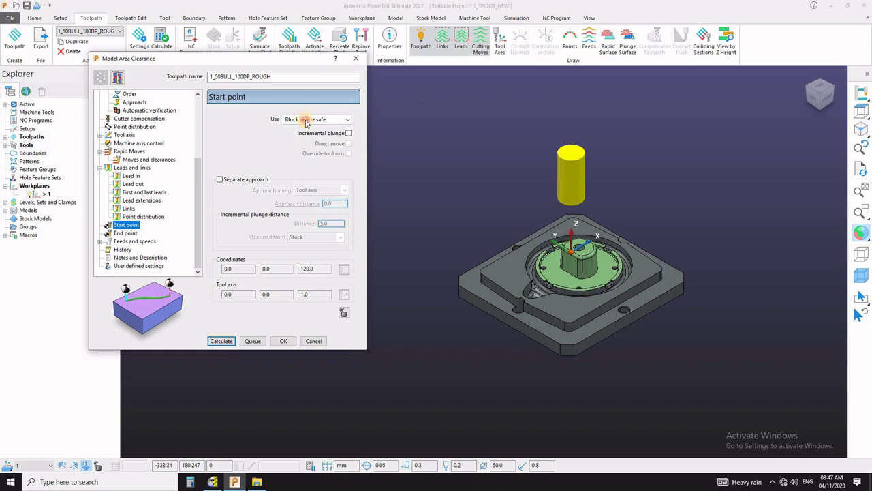
{"action": "left_click", "coordinate": [306, 121]}
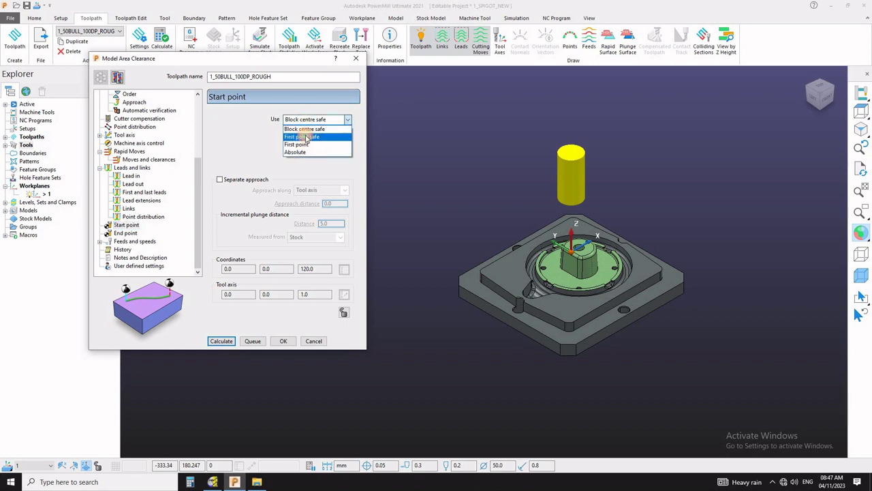
{"action": "left_click", "coordinate": [414, 205]}
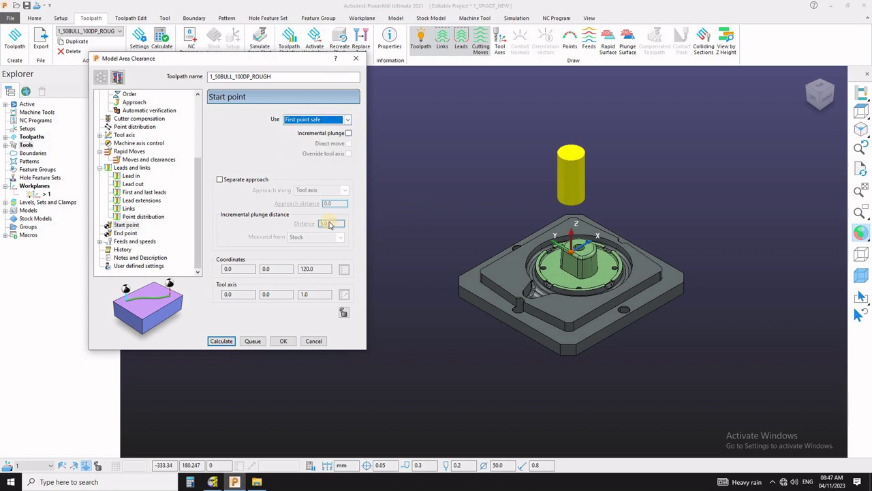
- Set the toolpath's spindle speed to 950 rpm and the cutting feed rate to 2000 mm/min
{"action": "left_click", "coordinate": [126, 233]}
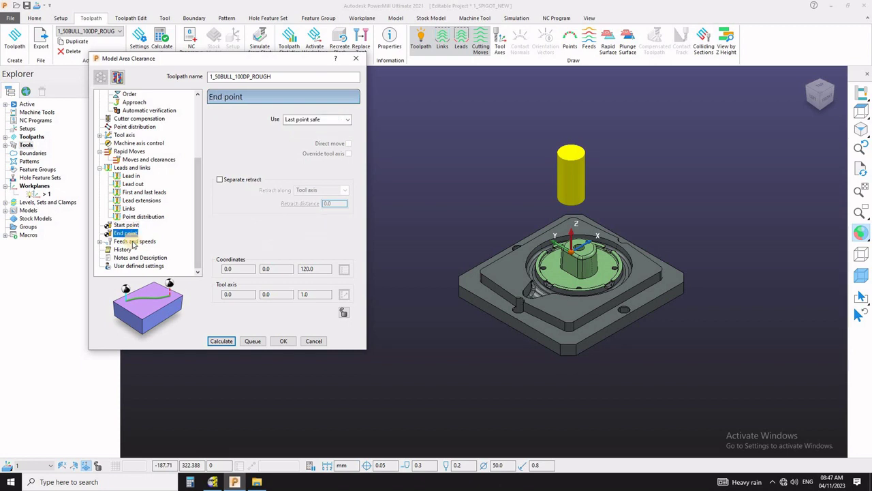
{"action": "left_click", "coordinate": [134, 242]}
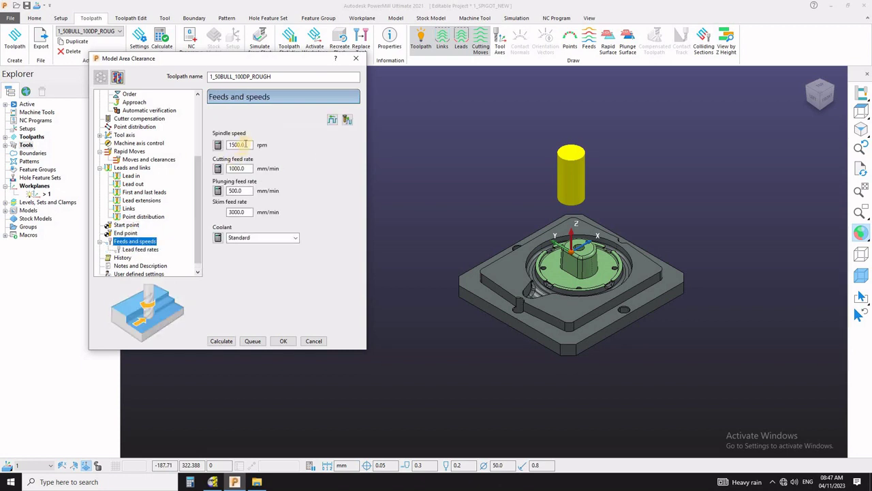
{"action": "left_click_drag", "start_coordinate": [246, 144], "coordinate": [216, 150]}
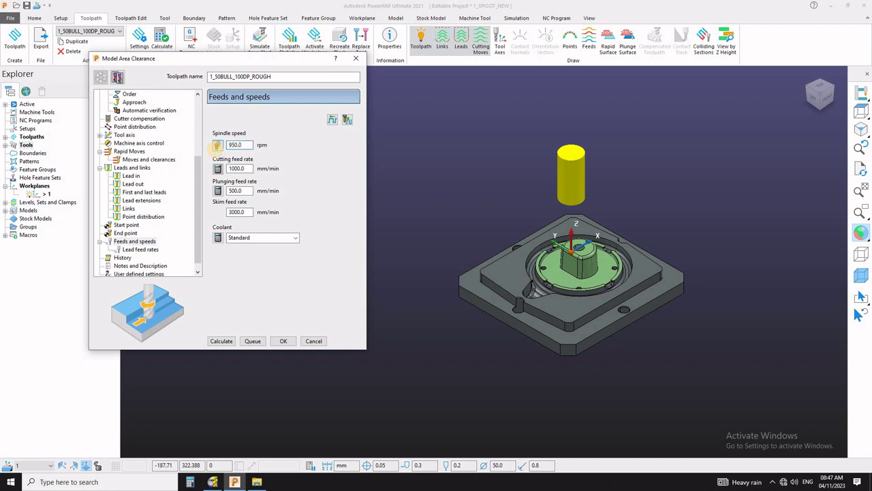
{"action": "key", "text": "Tab"}
{"action": "key", "text": "Return"}
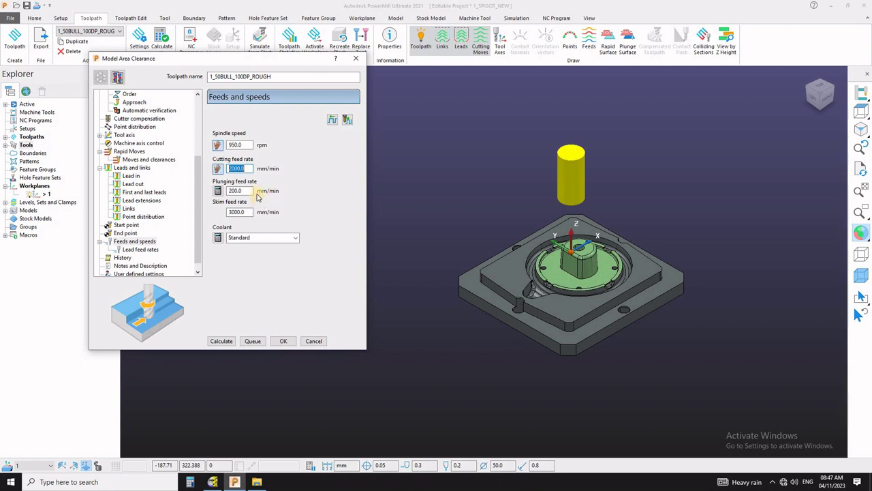
- Set the plunging feed rate to 120 mm/min, the skim feed rate to 1000 mm/min and the coolant to None
{"action": "left_click_drag", "start_coordinate": [248, 193], "coordinate": [222, 194]}
{"action": "key", "text": "Tab"}
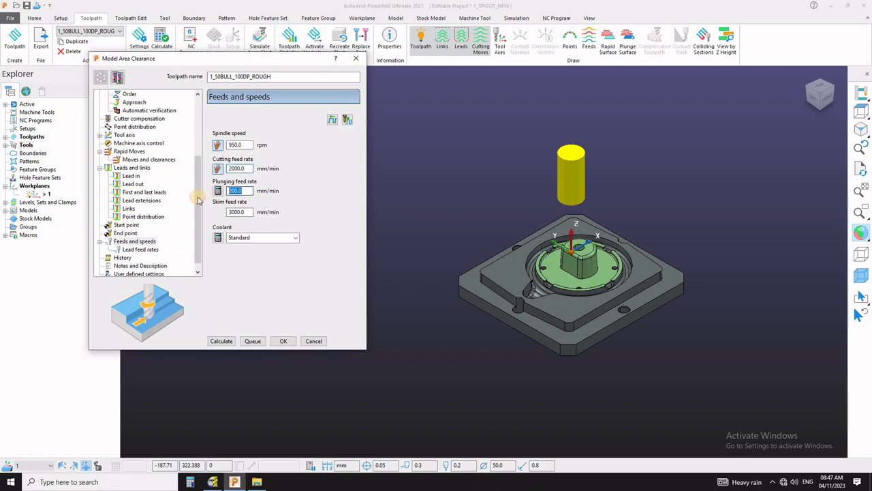
{"action": "type", "text": "120"}
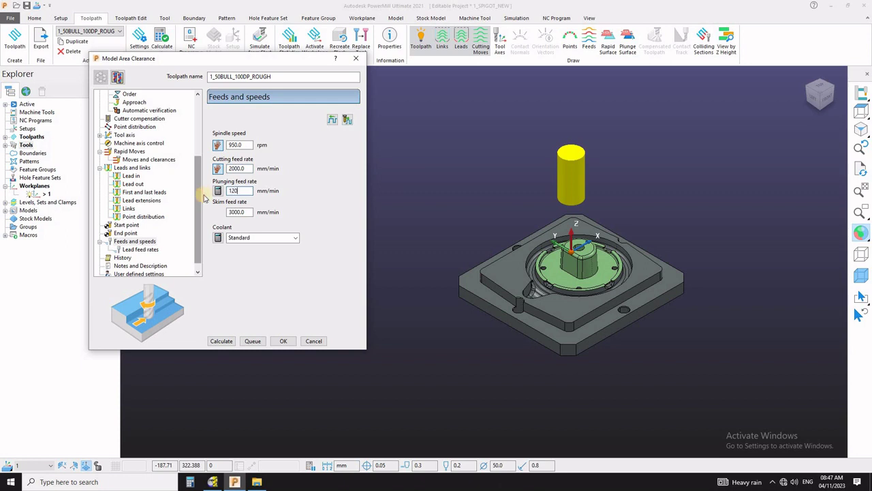
{"action": "left_click", "coordinate": [235, 212]}
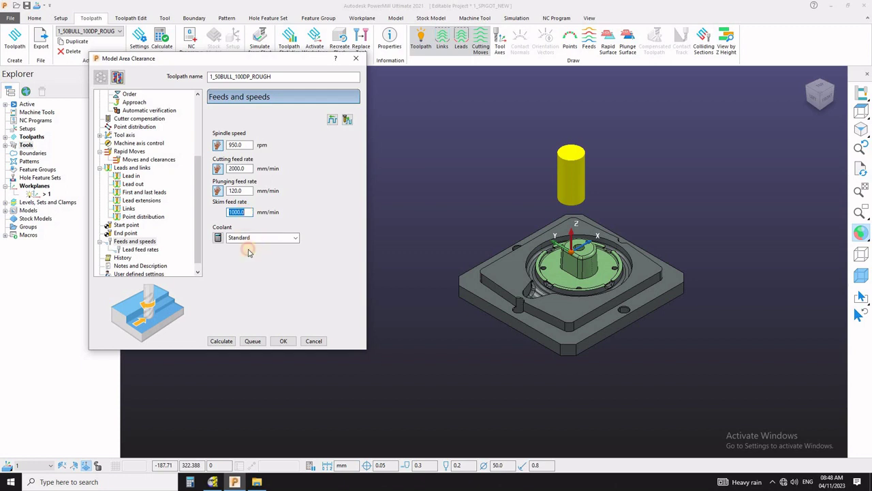
{"action": "left_click", "coordinate": [249, 238]}
{"action": "left_click", "coordinate": [235, 247]}
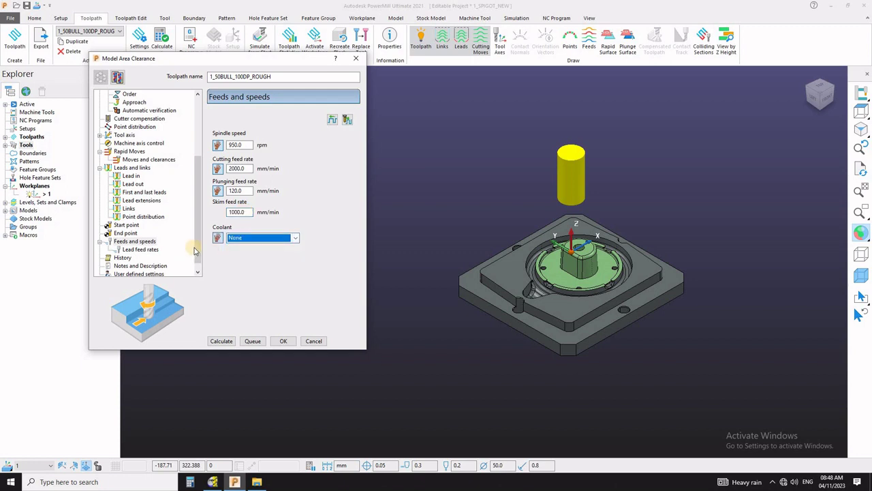
- Calculate the roughing toolpath and inspect the generated moves around the model
{"action": "left_click", "coordinate": [198, 272]}
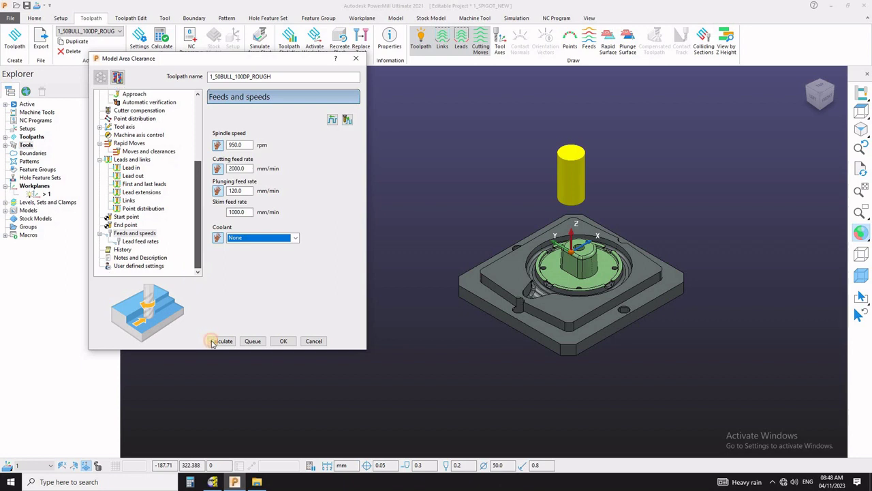
{"action": "left_click", "coordinate": [216, 341]}
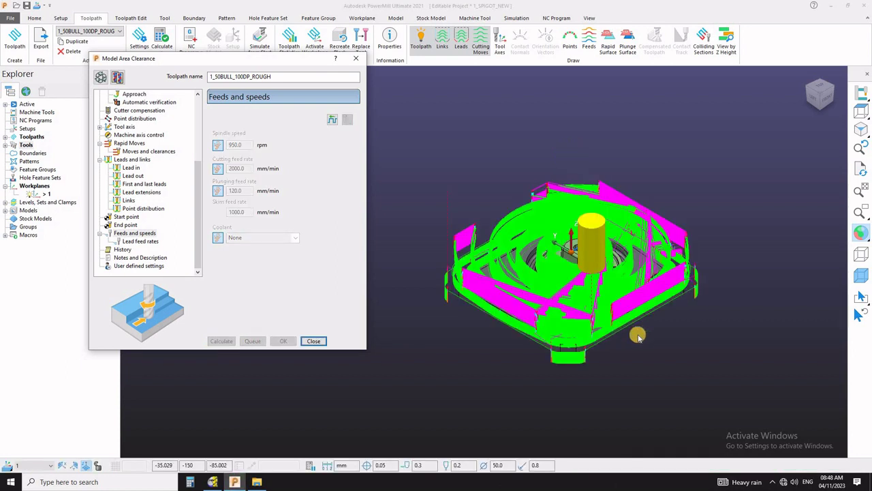
{"action": "scroll", "coordinate": [571, 252], "scroll_direction": "up", "scroll_amount": 3}
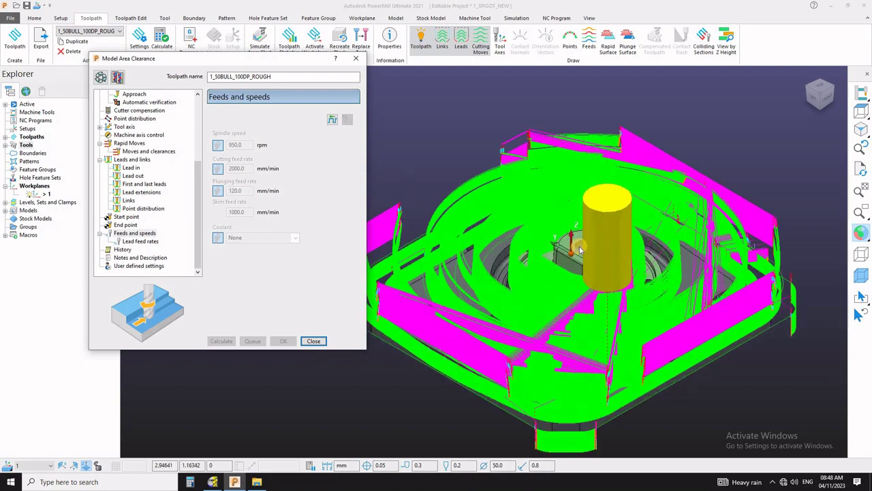
{"action": "scroll", "coordinate": [554, 303], "scroll_direction": "down", "scroll_amount": 3}
{"action": "scroll", "coordinate": [547, 361], "scroll_direction": "up", "scroll_amount": 2}
{"action": "middle_click_drag", "start_coordinate": [547, 361], "coordinate": [481, 173]}
{"action": "scroll", "coordinate": [477, 136], "scroll_direction": "up", "scroll_amount": 1}
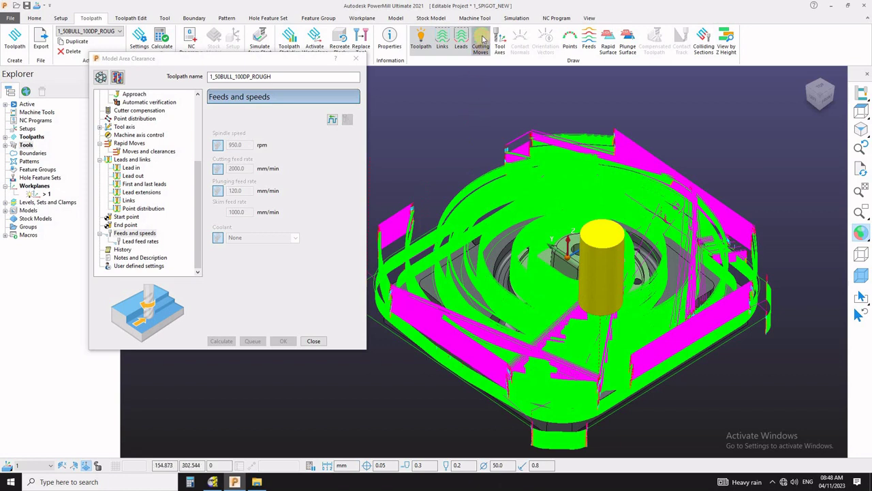
- Hide the leads and links so that only the cutting moves of the toolpath are drawn
{"action": "left_click", "coordinate": [466, 40]}
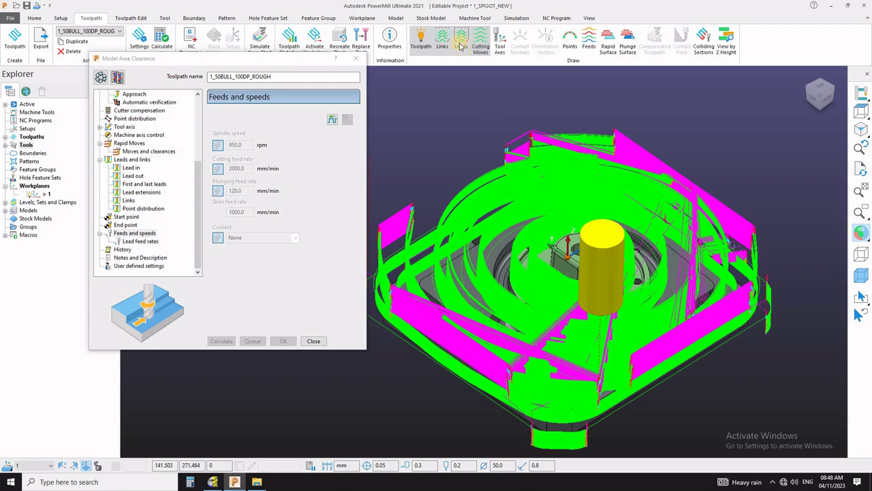
{"action": "left_click", "coordinate": [442, 41]}
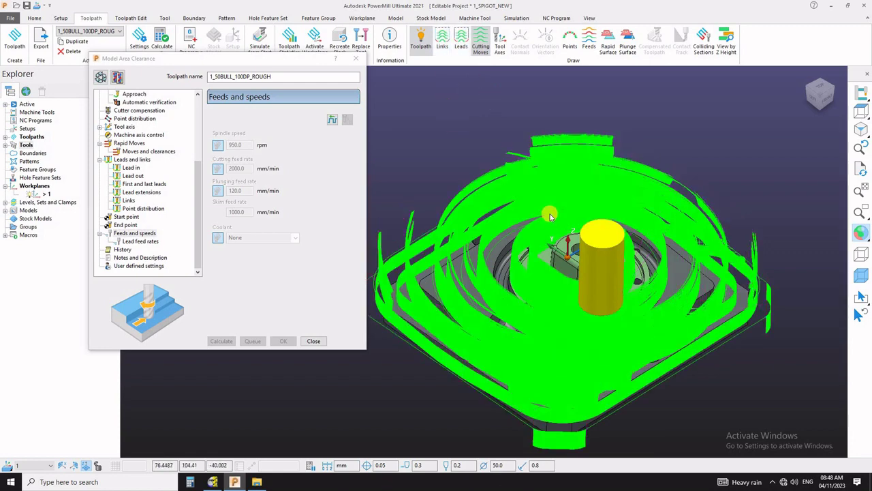
{"action": "middle_click_drag", "start_coordinate": [551, 217], "coordinate": [533, 256]}
{"action": "scroll", "coordinate": [528, 246], "scroll_direction": "down", "scroll_amount": 3}
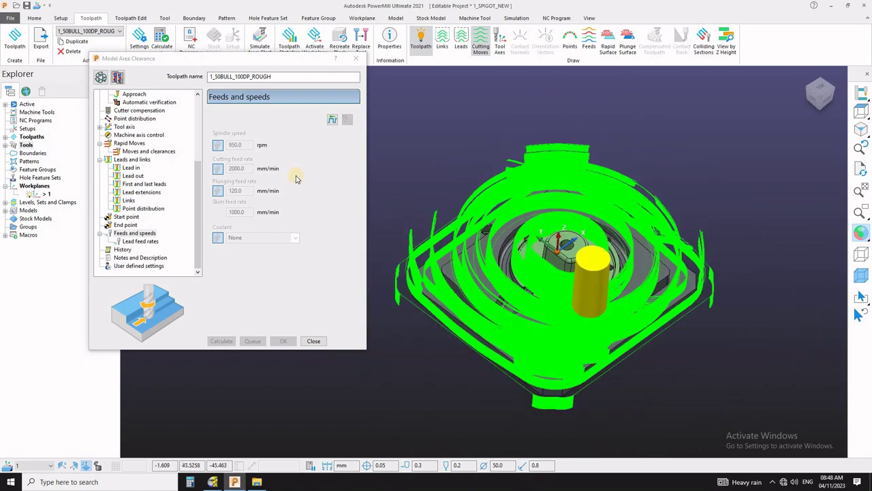
- Reopen the calculated toolpath for editing and set the model area clearance style to Offset all
{"action": "left_click", "coordinate": [100, 78]}
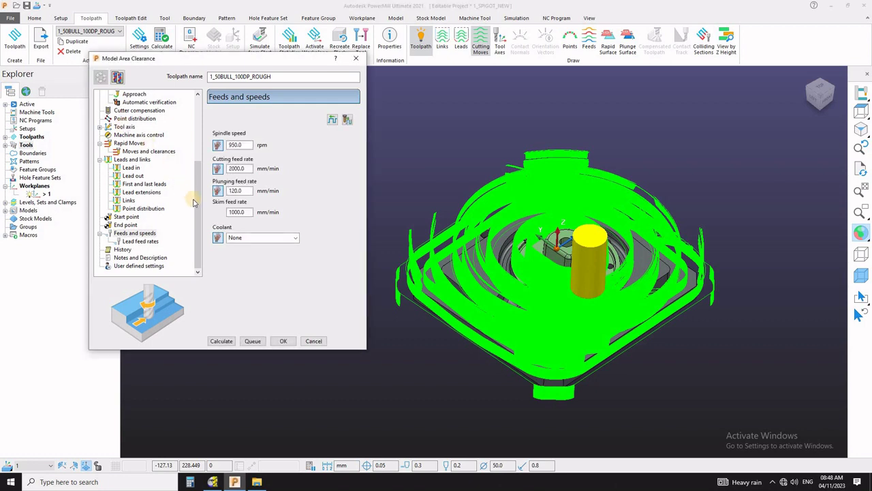
{"action": "scroll", "coordinate": [199, 178], "scroll_direction": "up", "scroll_amount": 5}
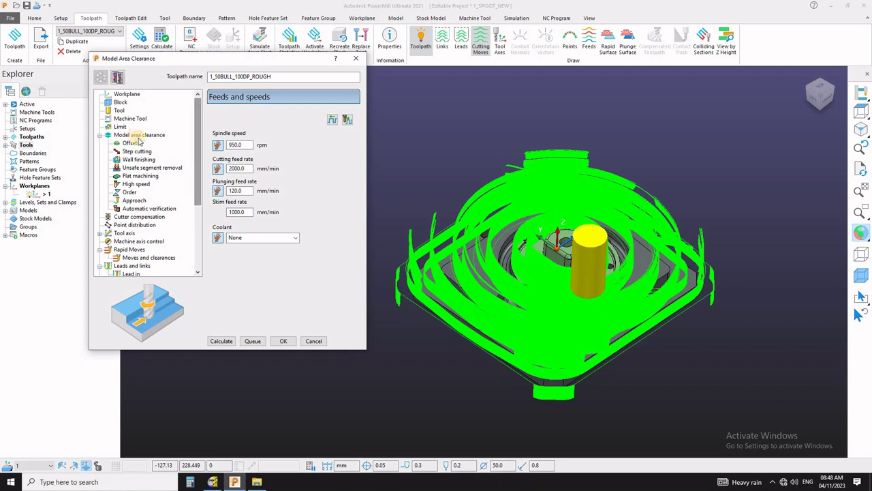
{"action": "left_click", "coordinate": [135, 135]}
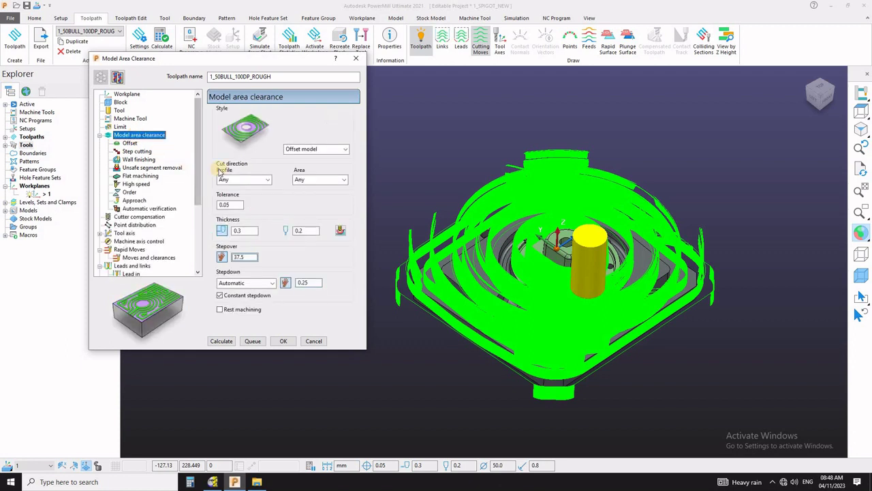
{"action": "left_click", "coordinate": [300, 150]}
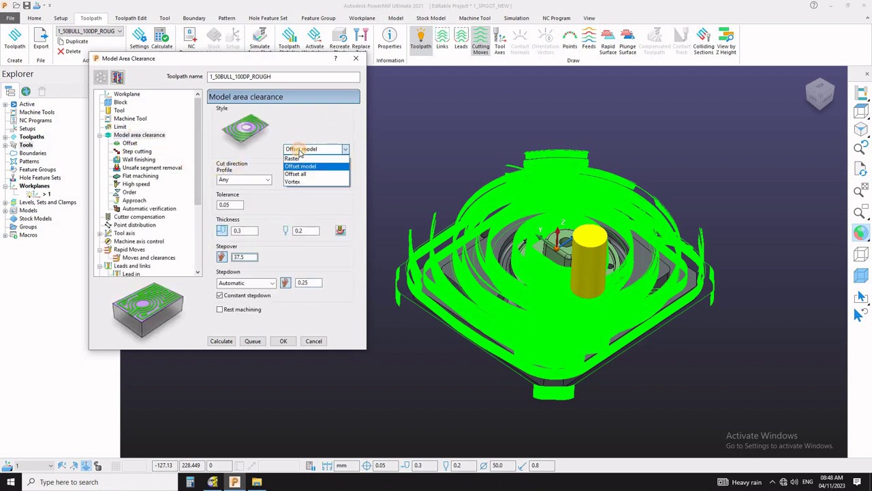
{"action": "left_click", "coordinate": [300, 150]}
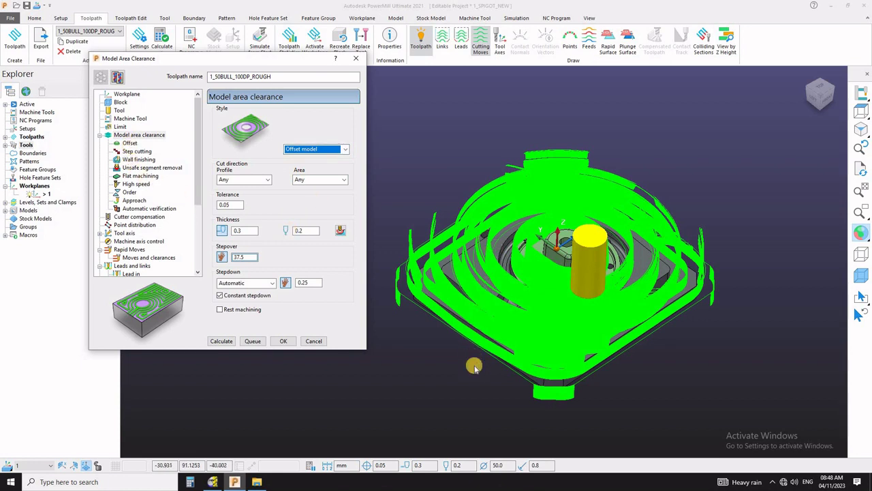
{"action": "middle_click_drag", "start_coordinate": [472, 362], "coordinate": [496, 214]}
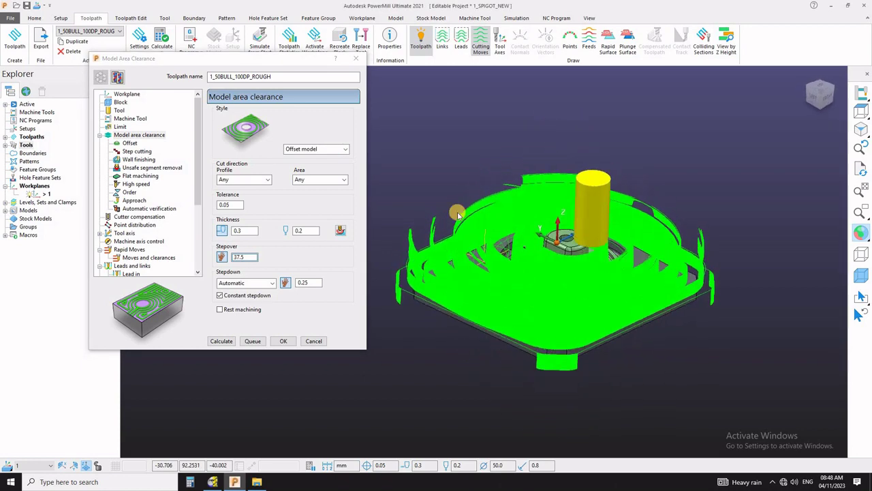
{"action": "left_click", "coordinate": [301, 149]}
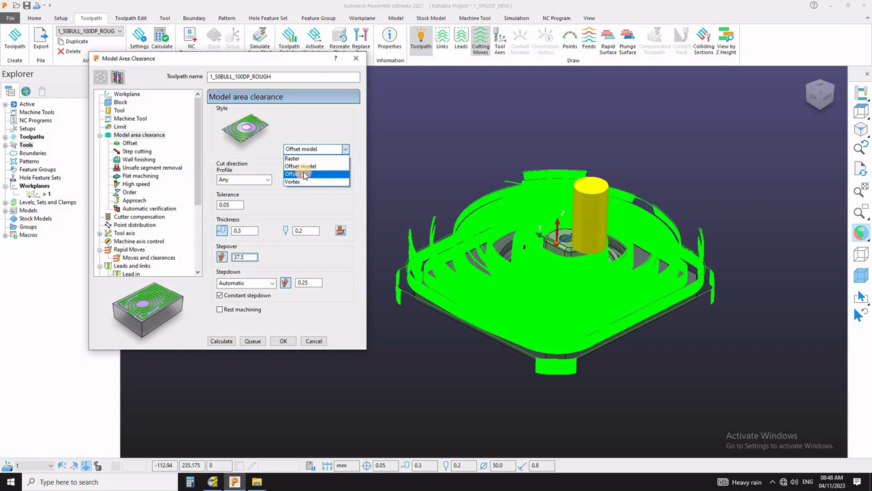
{"action": "left_click", "coordinate": [305, 175]}
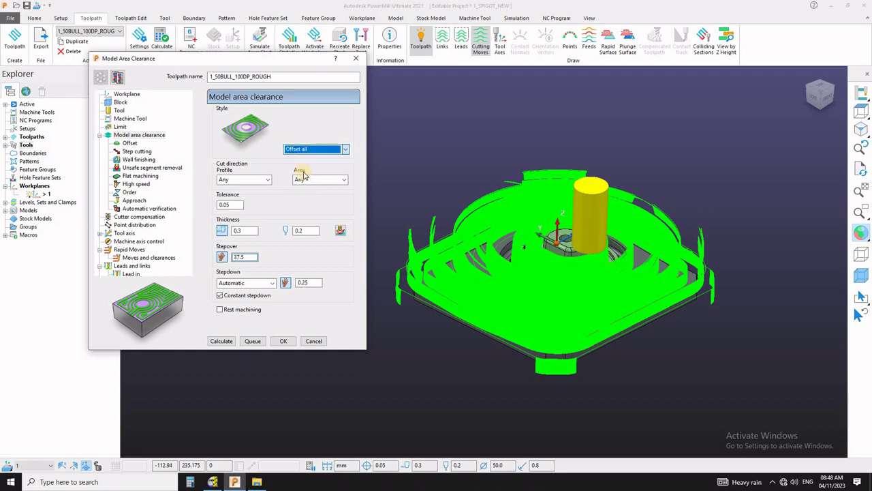
- Recalculate the toolpath with the current offset settings and dismiss the plunge moves warning
{"action": "left_click", "coordinate": [129, 143]}
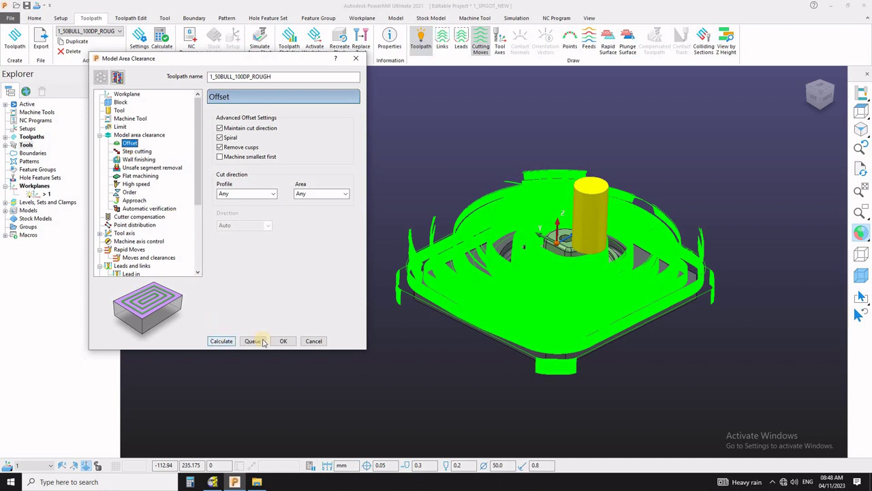
{"action": "left_click", "coordinate": [221, 341]}
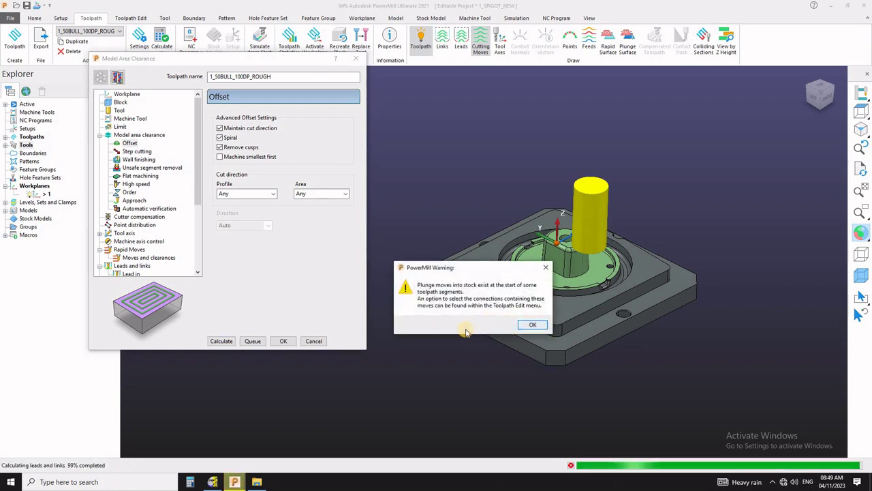
{"action": "left_click", "coordinate": [531, 325]}
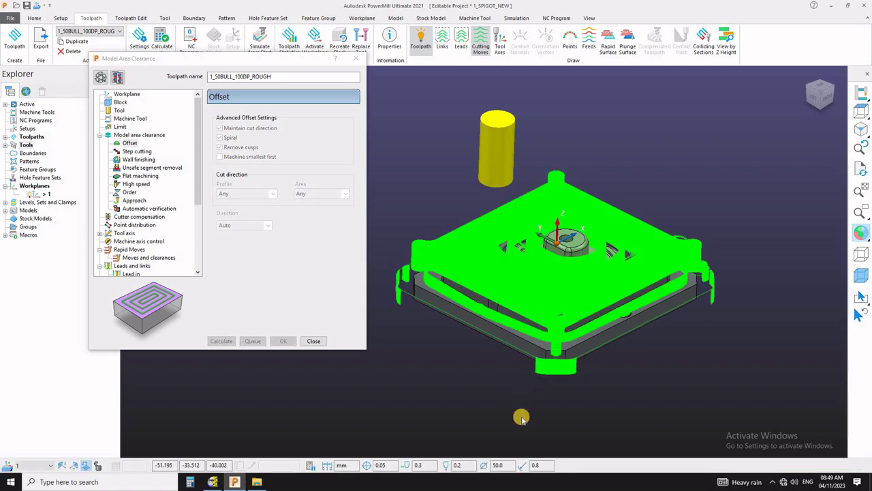
- Turn off the model's wireframe and shading, leaving the toolpath displayed on its own
{"action": "middle_click_drag", "start_coordinate": [519, 414], "coordinate": [420, 251]}
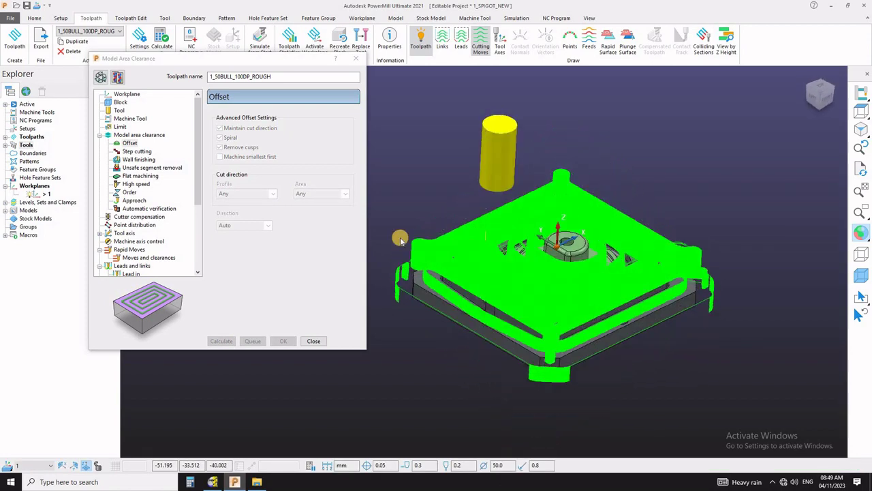
{"action": "scroll", "coordinate": [420, 251], "scroll_direction": "up", "scroll_amount": 5}
{"action": "scroll", "coordinate": [429, 257], "scroll_direction": "up", "scroll_amount": 4}
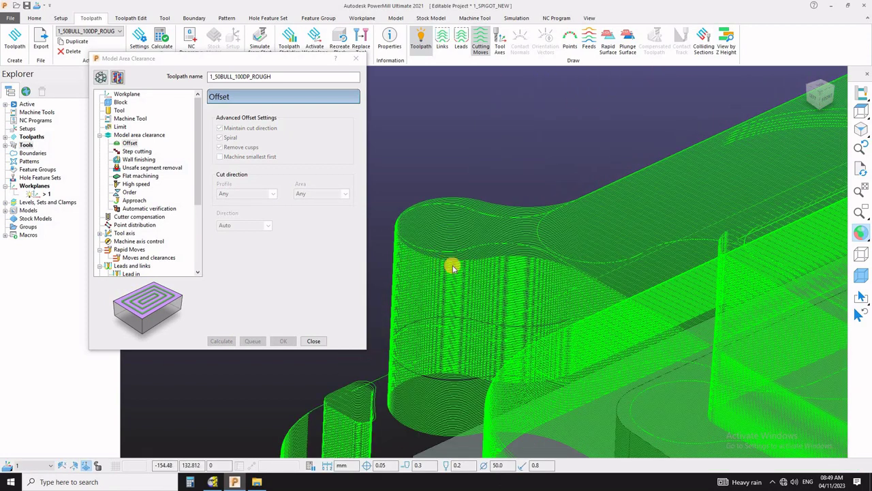
{"action": "scroll", "coordinate": [452, 265], "scroll_direction": "down", "scroll_amount": 6}
{"action": "scroll", "coordinate": [547, 255], "scroll_direction": "up", "scroll_amount": 4}
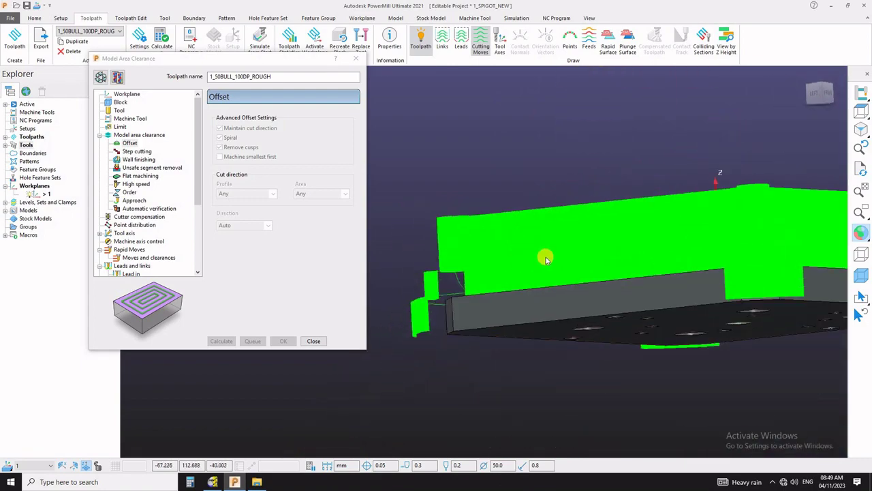
{"action": "scroll", "coordinate": [543, 261], "scroll_direction": "down", "scroll_amount": 4}
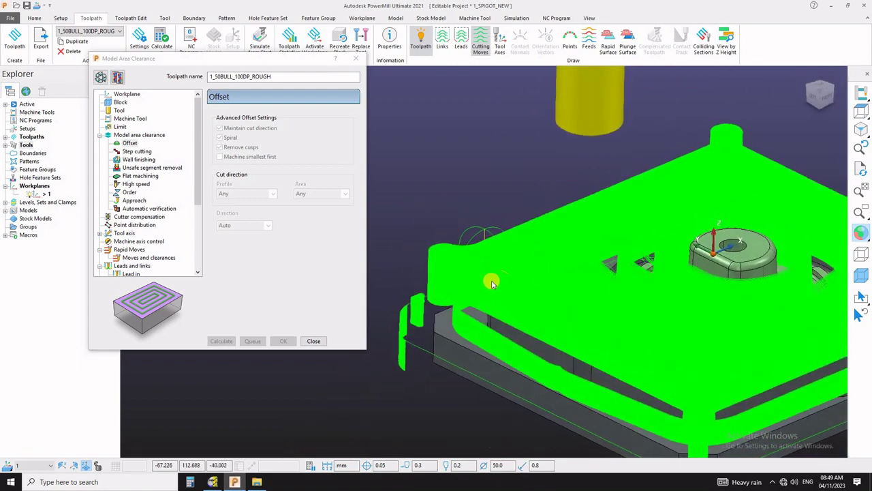
{"action": "left_click", "coordinate": [862, 253]}
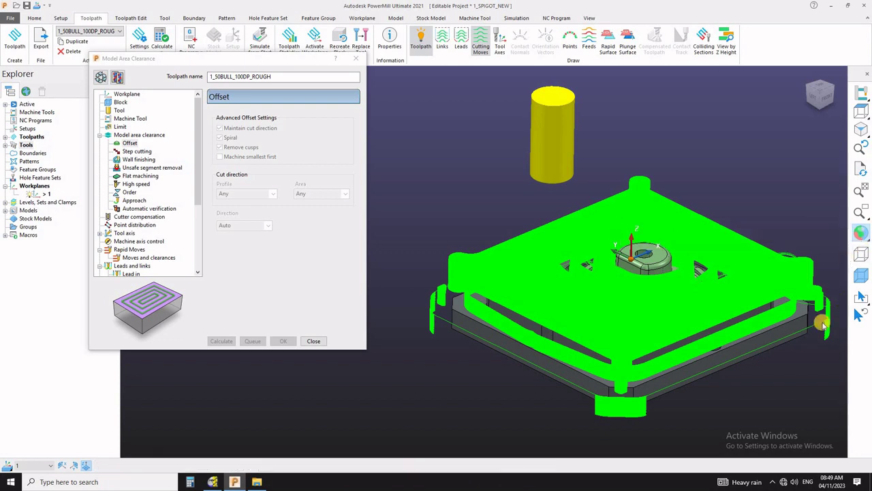
{"action": "left_click", "coordinate": [860, 233]}
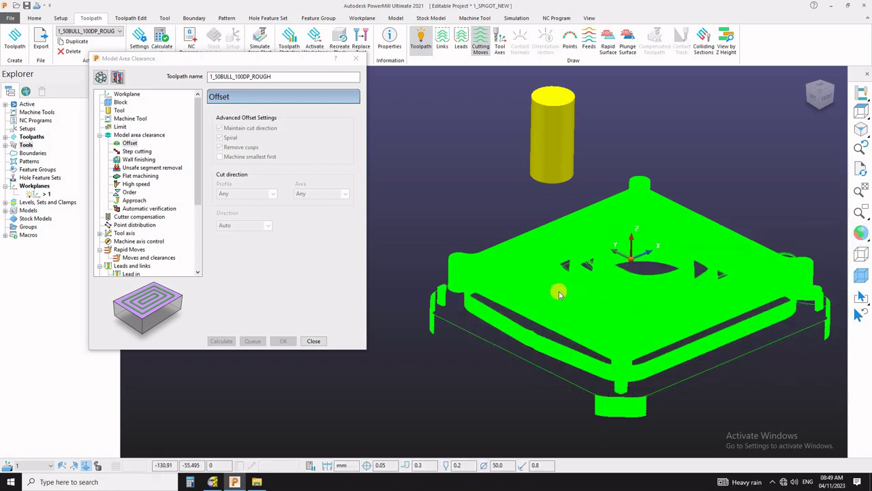
- Examine the stepped outer edge of the toolpath up close in the front view
{"action": "middle_click_drag", "start_coordinate": [671, 244], "coordinate": [628, 203]}
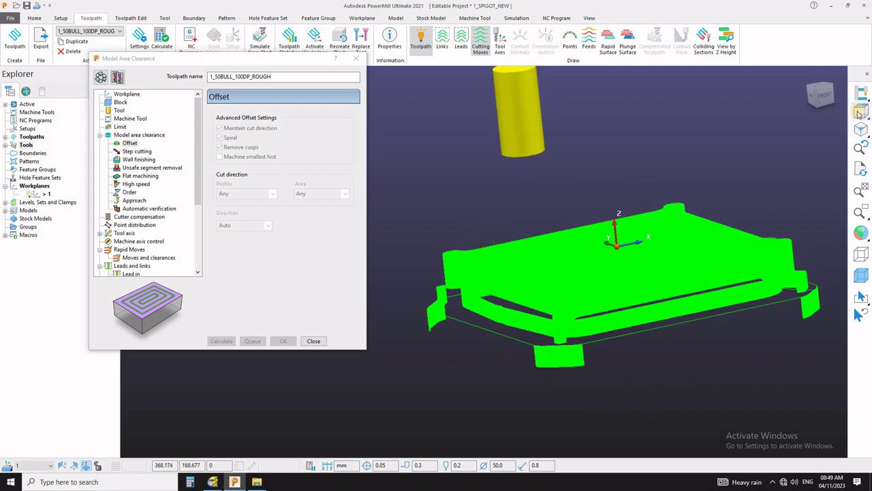
{"action": "mouse_move", "coordinate": [860, 113]}
{"action": "left_click", "coordinate": [762, 112]}
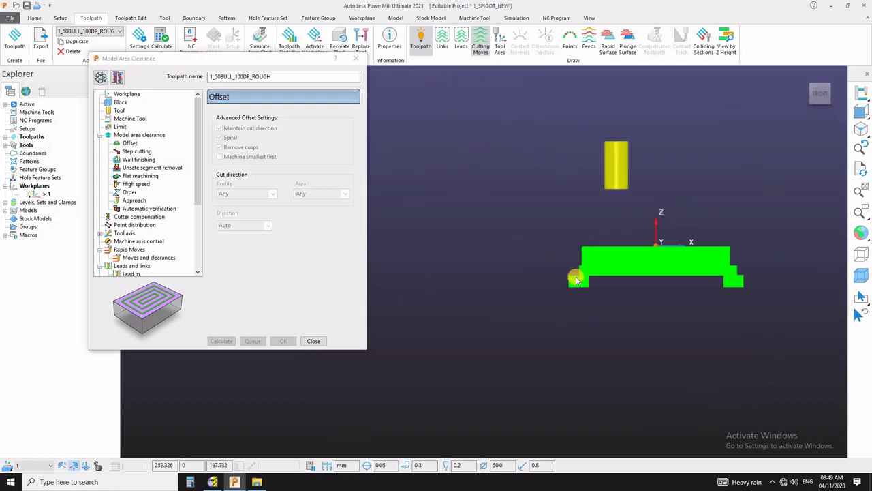
{"action": "scroll", "coordinate": [578, 280], "scroll_direction": "up", "scroll_amount": 6}
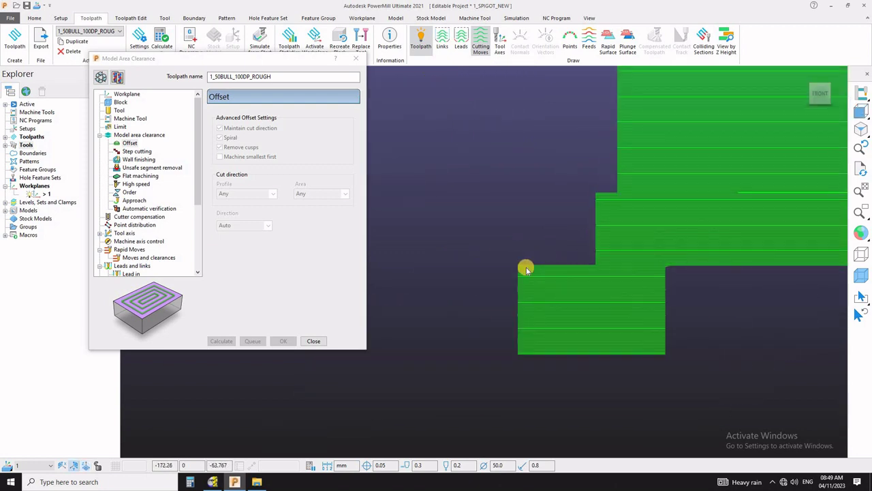
- Delete the lowest block of toolpath segments at the negative-X end in the front view and dismiss the plunge moves warning
{"action": "scroll", "coordinate": [520, 248], "scroll_direction": "down", "scroll_amount": 3}
{"action": "scroll", "coordinate": [572, 371], "scroll_direction": "up", "scroll_amount": 4}
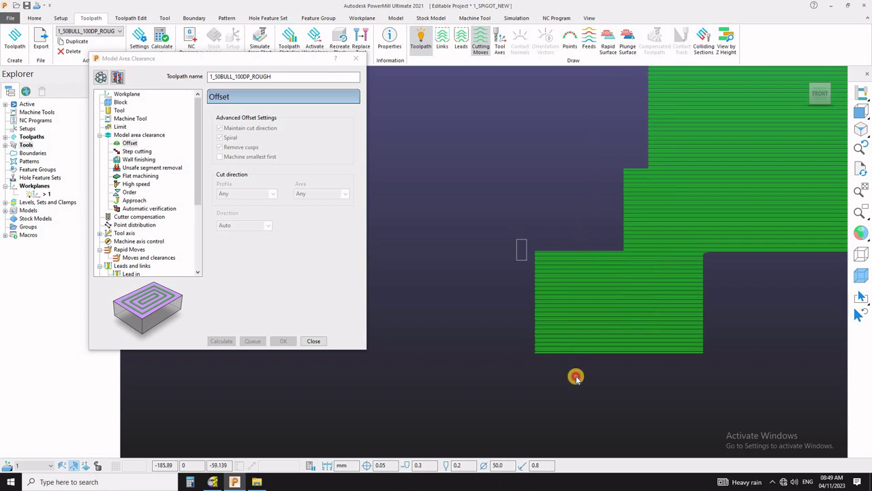
{"action": "right_click", "coordinate": [569, 306]}
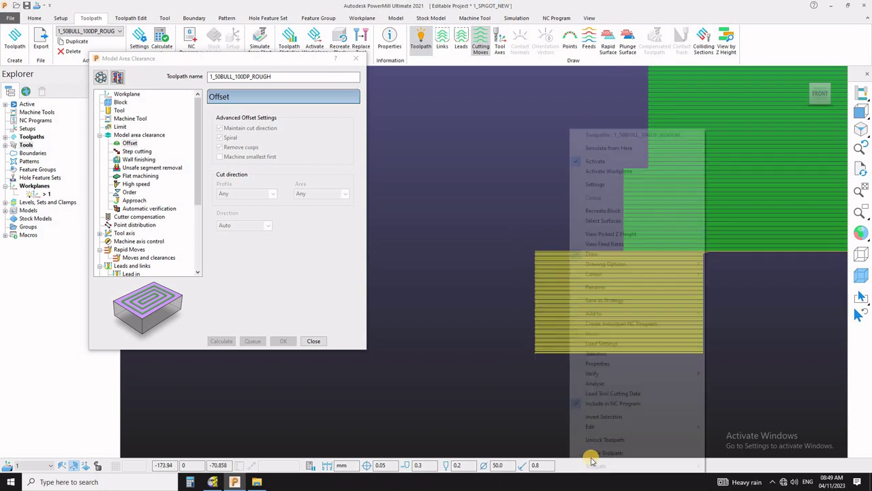
{"action": "left_click", "coordinate": [749, 427]}
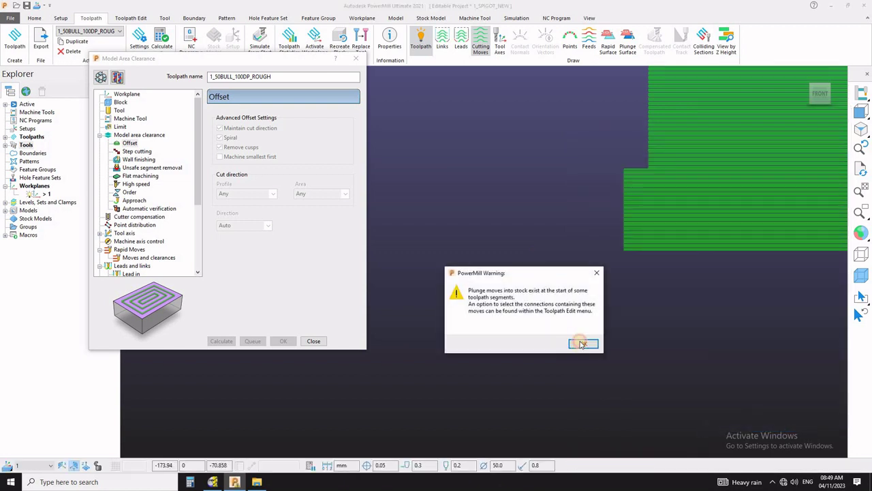
{"action": "left_click", "coordinate": [583, 344]}
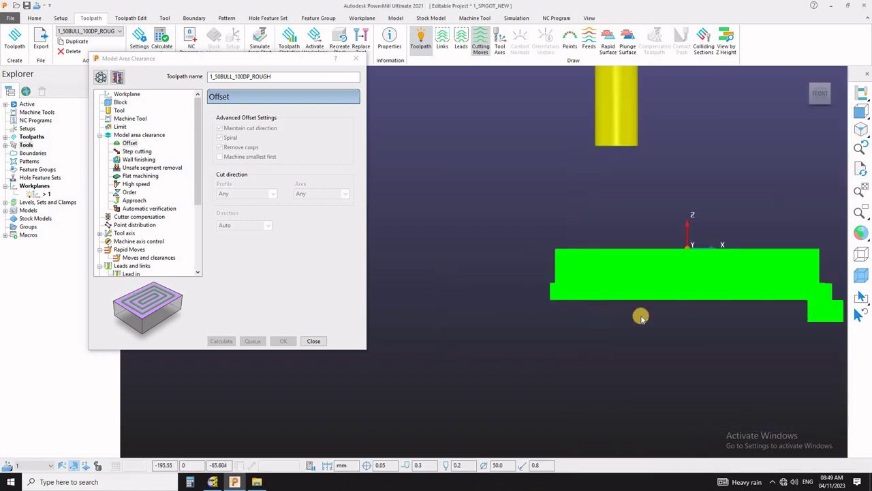
- Delete the lowest block of toolpath segments at the positive-X end in the front view and dismiss the plunge moves warning
{"action": "scroll", "coordinate": [642, 310], "scroll_direction": "down", "scroll_amount": 2}
{"action": "scroll", "coordinate": [620, 285], "scroll_direction": "up", "scroll_amount": 5}
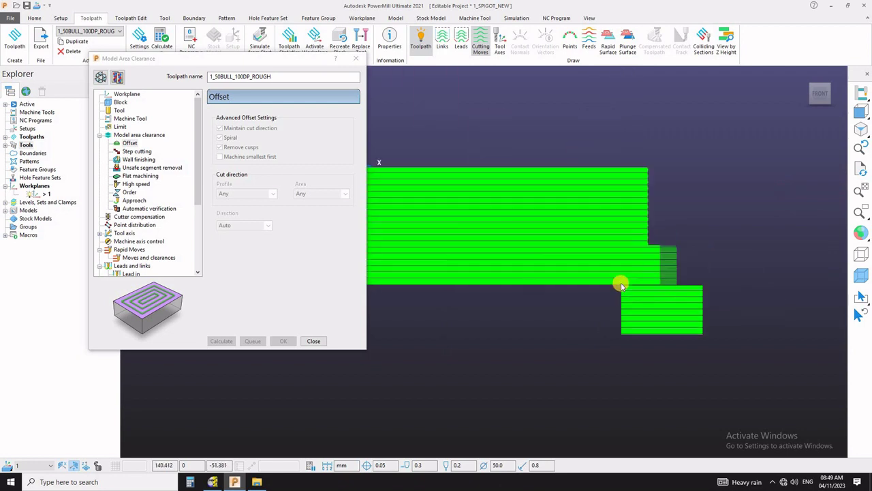
{"action": "scroll", "coordinate": [620, 282], "scroll_direction": "up", "scroll_amount": 3}
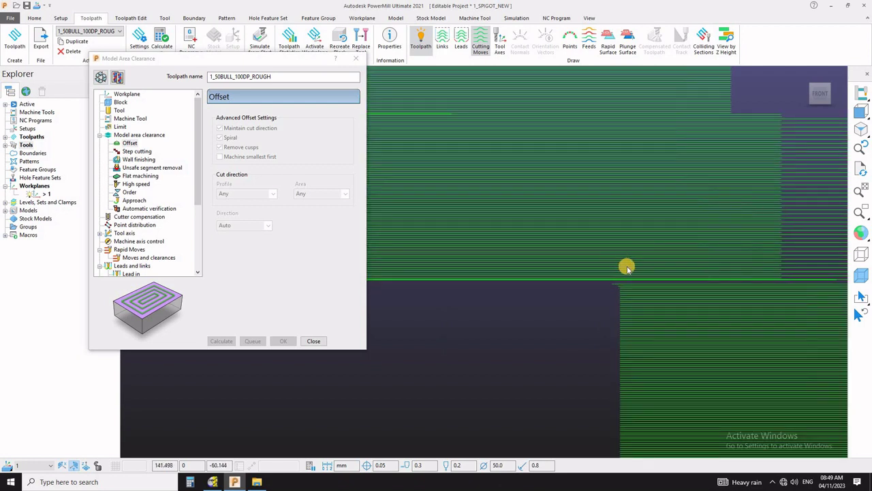
{"action": "scroll", "coordinate": [744, 266], "scroll_direction": "down", "scroll_amount": 2}
{"action": "scroll", "coordinate": [783, 266], "scroll_direction": "up", "scroll_amount": 1}
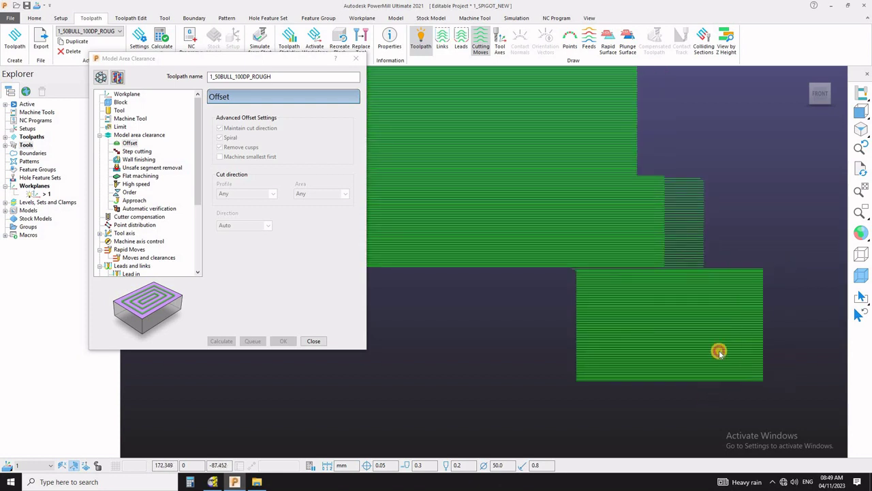
{"action": "left_click", "coordinate": [713, 316]}
{"action": "right_click", "coordinate": [722, 347]}
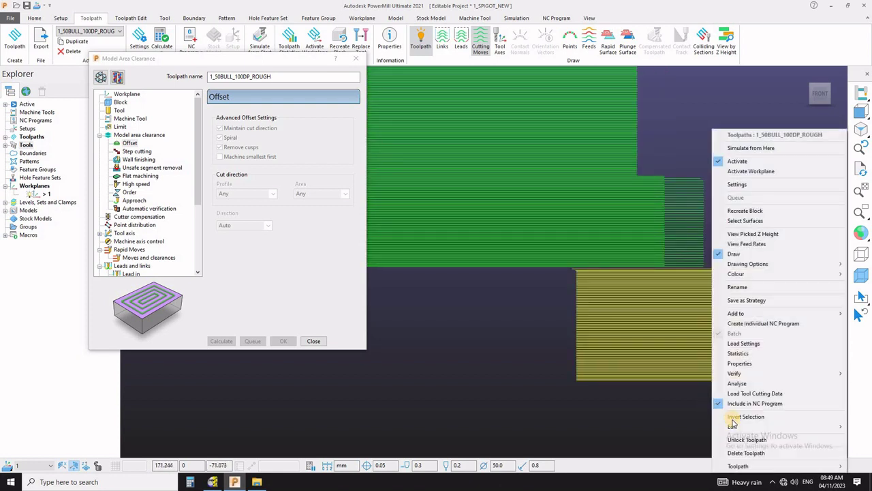
{"action": "mouse_move", "coordinate": [732, 427]}
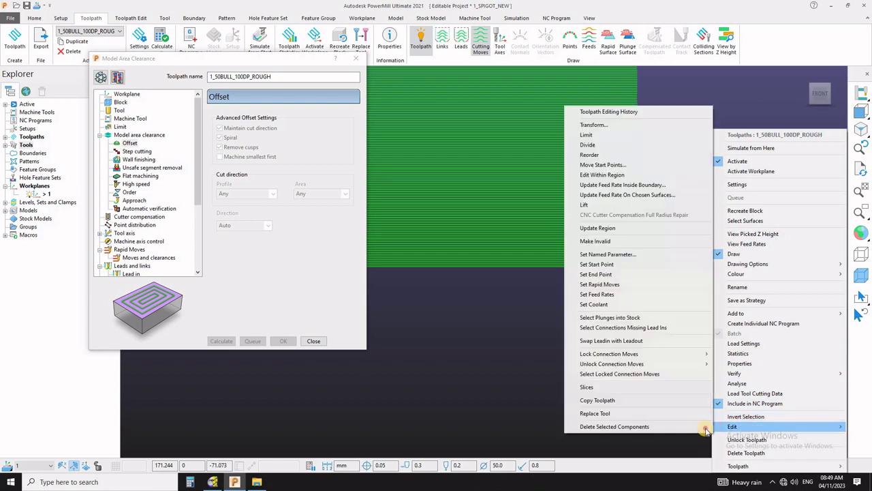
{"action": "left_click", "coordinate": [702, 427]}
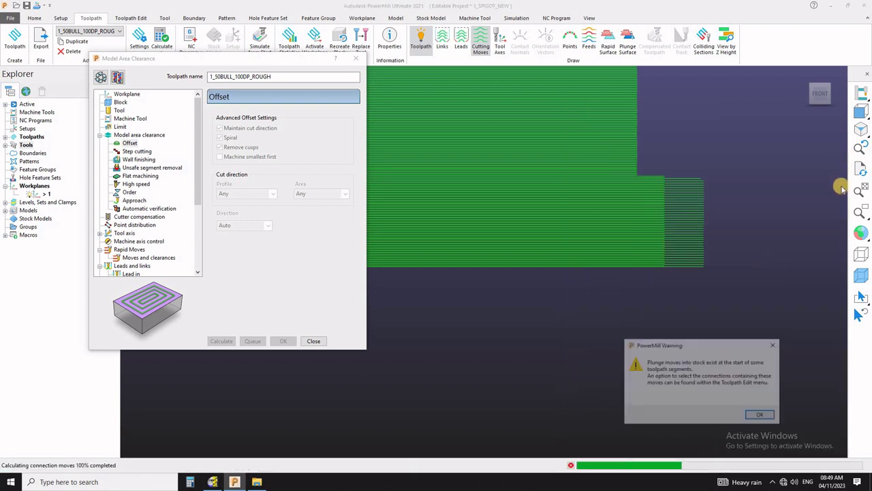
{"action": "left_click", "coordinate": [774, 346]}
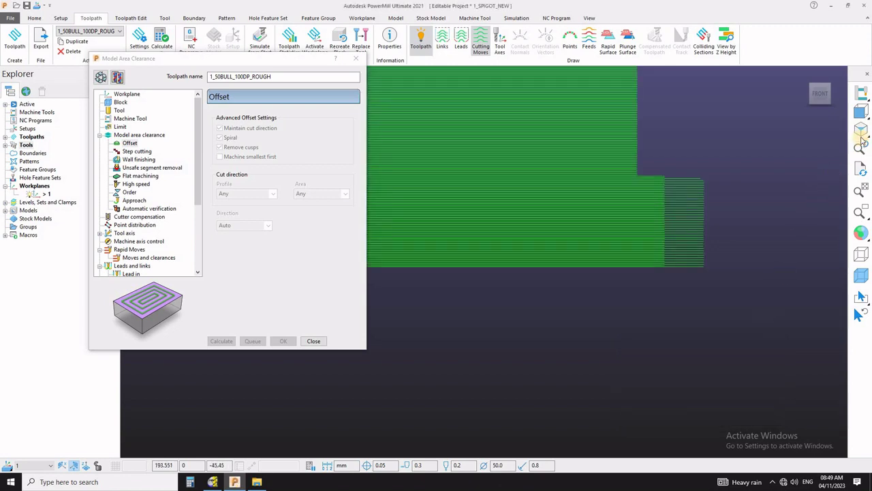
- Switch to the isometric view and turn on the model's shading beneath the toolpath
{"action": "left_click", "coordinate": [860, 132]}
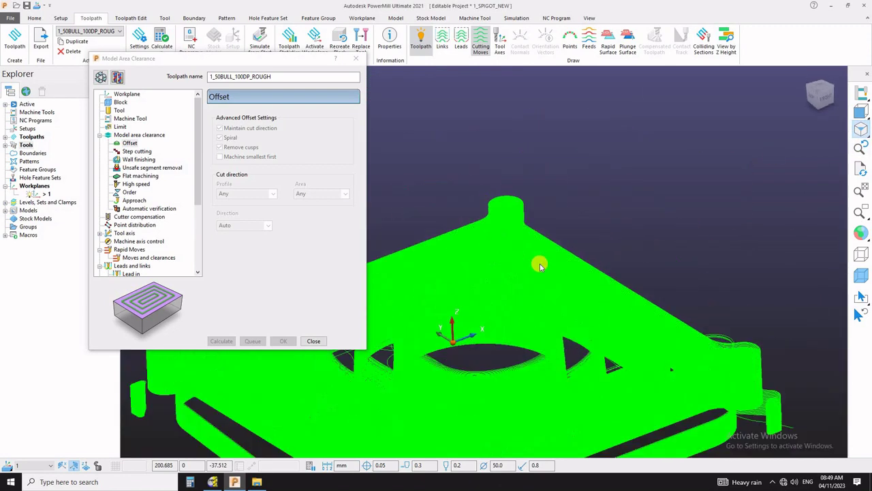
{"action": "scroll", "coordinate": [633, 274], "scroll_direction": "down", "scroll_amount": 1}
{"action": "middle_click_drag", "start_coordinate": [528, 287], "coordinate": [642, 280], "text": "shift"}
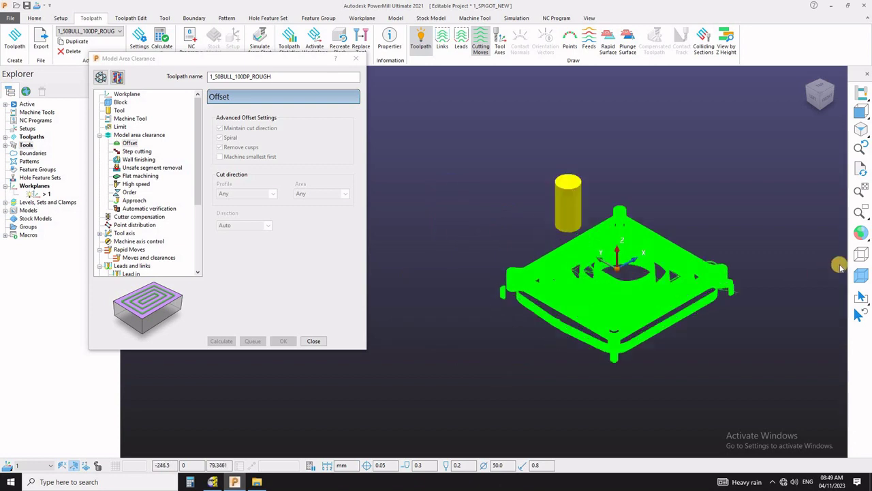
{"action": "scroll", "coordinate": [842, 265], "scroll_direction": "up", "scroll_amount": 1}
{"action": "left_click", "coordinate": [861, 233]}
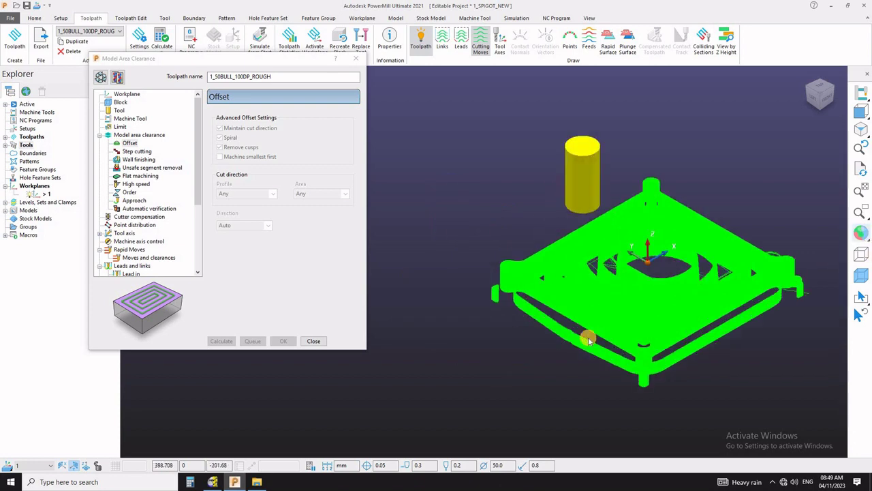
- Examine the trimmed toolpath against the shaded model from several angles and close the Model Area Clearance dialog
{"action": "middle_click_drag", "start_coordinate": [733, 270], "coordinate": [723, 247]}
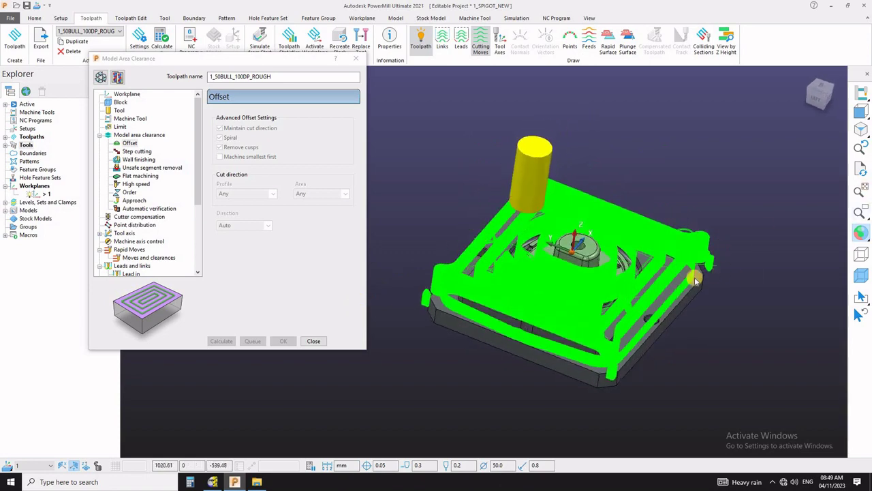
{"action": "scroll", "coordinate": [578, 299], "scroll_direction": "up", "scroll_amount": 4}
{"action": "middle_click_drag", "start_coordinate": [579, 300], "coordinate": [674, 272]}
{"action": "left_click", "coordinate": [860, 129]}
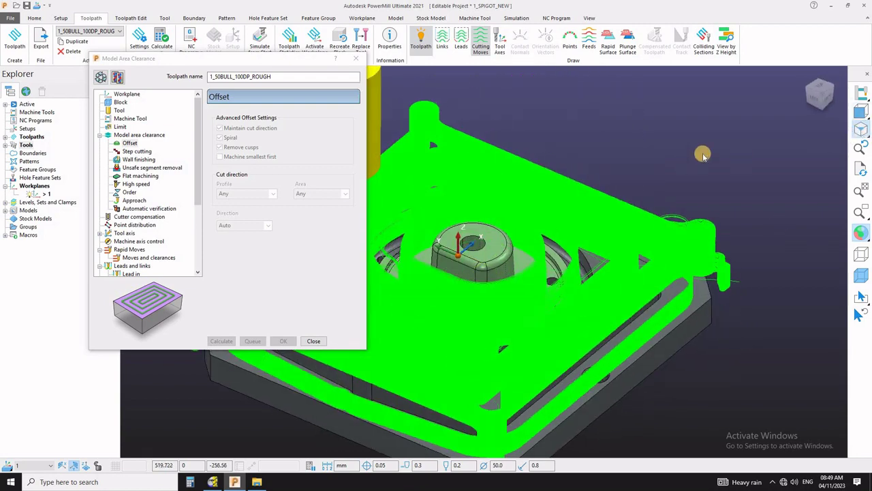
{"action": "scroll", "coordinate": [672, 191], "scroll_direction": "down", "scroll_amount": 5}
{"action": "scroll", "coordinate": [571, 249], "scroll_direction": "up", "scroll_amount": 3}
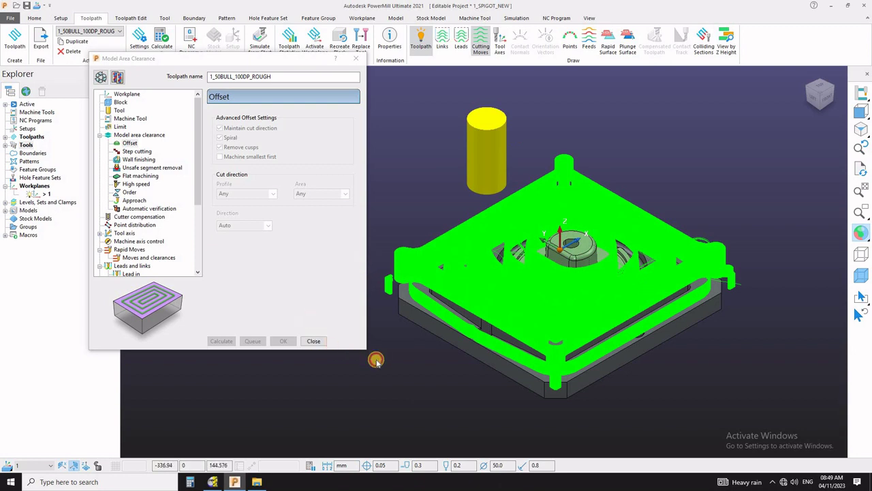
{"action": "scroll", "coordinate": [425, 247], "scroll_direction": "down", "scroll_amount": 3}
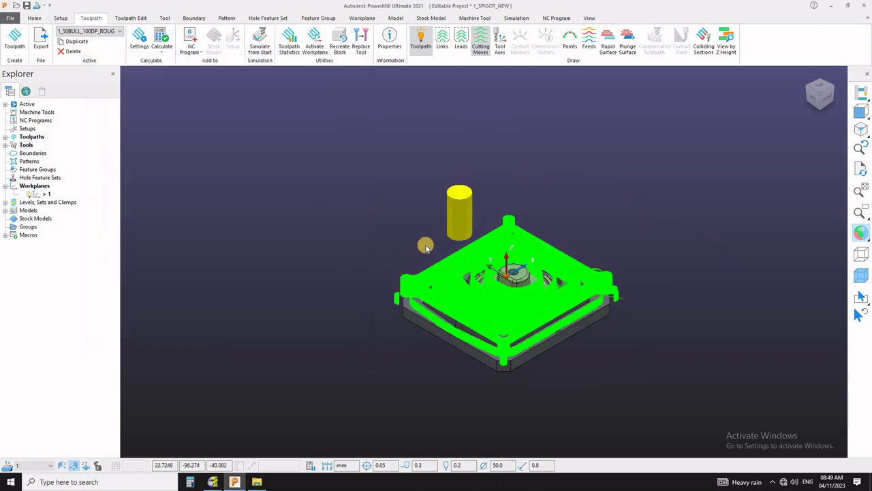
- List the project's toolpaths and tools, and deactivate the 50BULL tool so it is no longer drawn
{"action": "scroll", "coordinate": [425, 247], "scroll_direction": "up", "scroll_amount": 3}
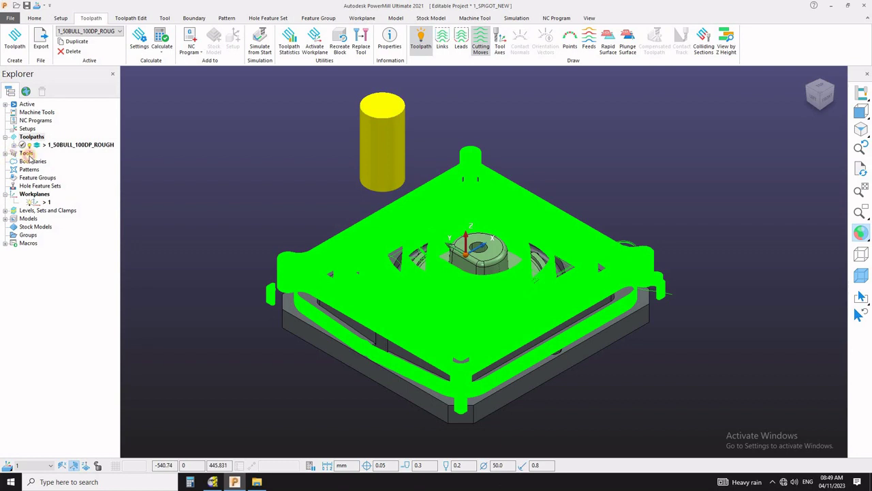
{"action": "double_click", "coordinate": [26, 152]}
{"action": "double_click", "coordinate": [38, 170]}
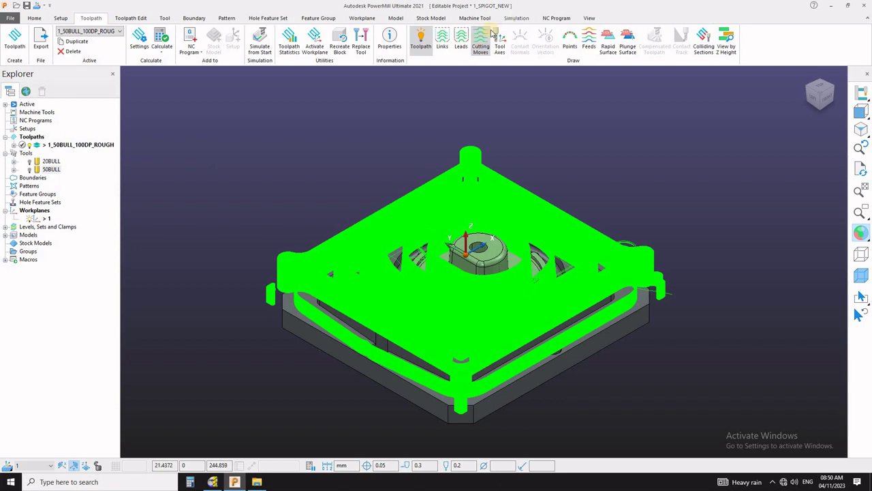
- Turn on the ViewMill simulation and set its mode to Fixed direction
{"action": "left_click", "coordinate": [509, 19]}
{"action": "left_click", "coordinate": [392, 40]}
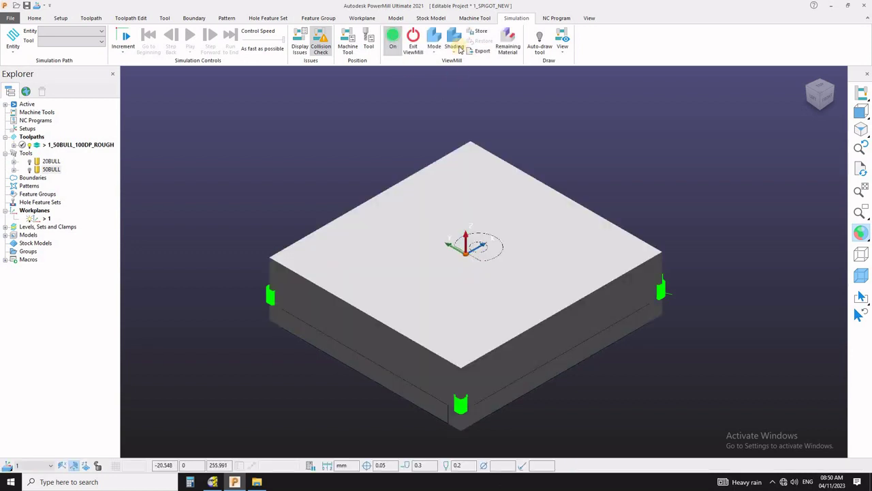
{"action": "left_click", "coordinate": [435, 49]}
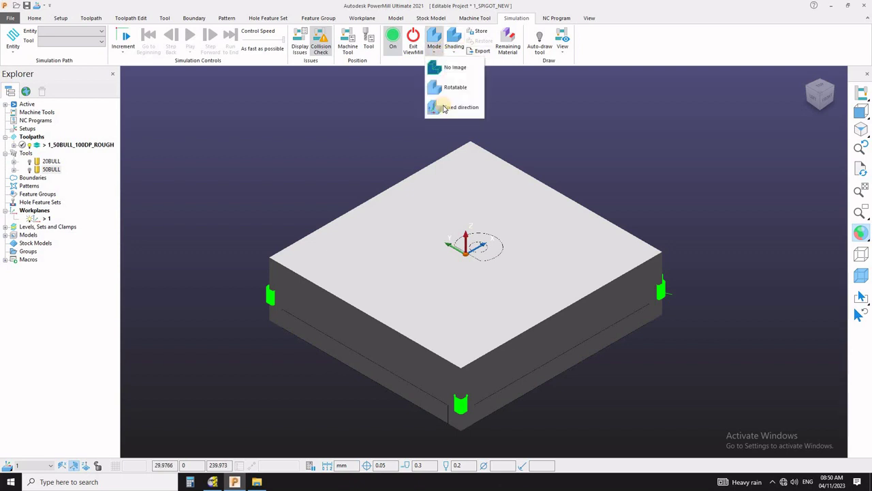
{"action": "left_click", "coordinate": [447, 107]}
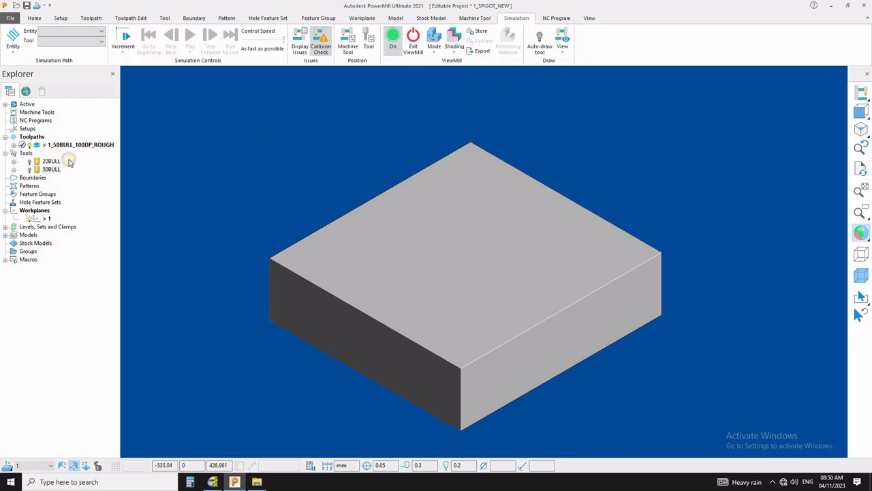
- Load 1_50BULL_100DP_ROUGH into the simulation from its start and play the material removal
{"action": "right_click", "coordinate": [53, 144]}
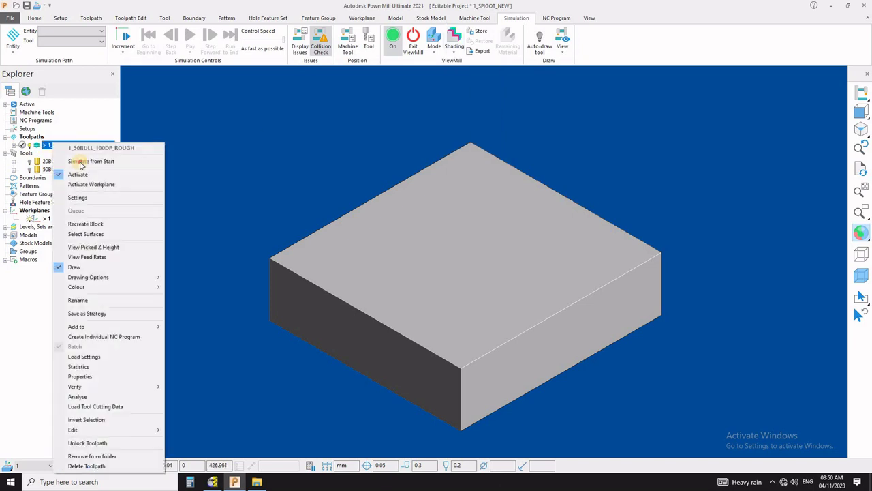
{"action": "left_click", "coordinate": [149, 160]}
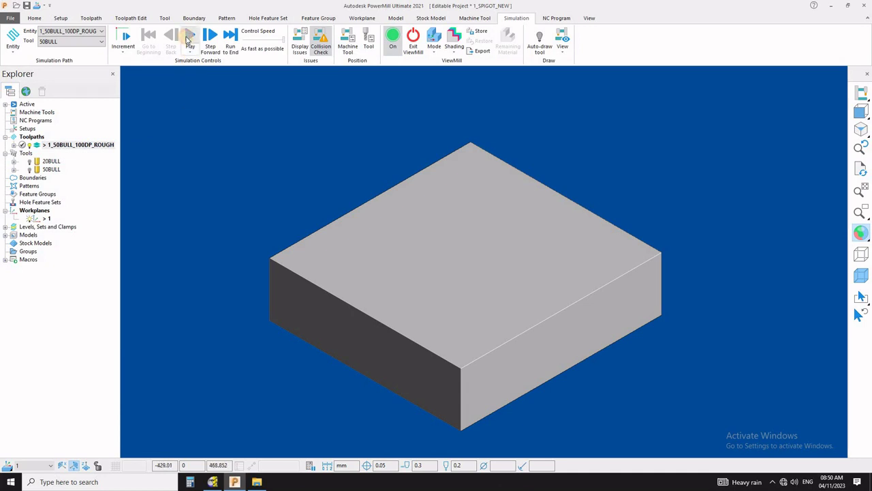
{"action": "left_click", "coordinate": [189, 37]}
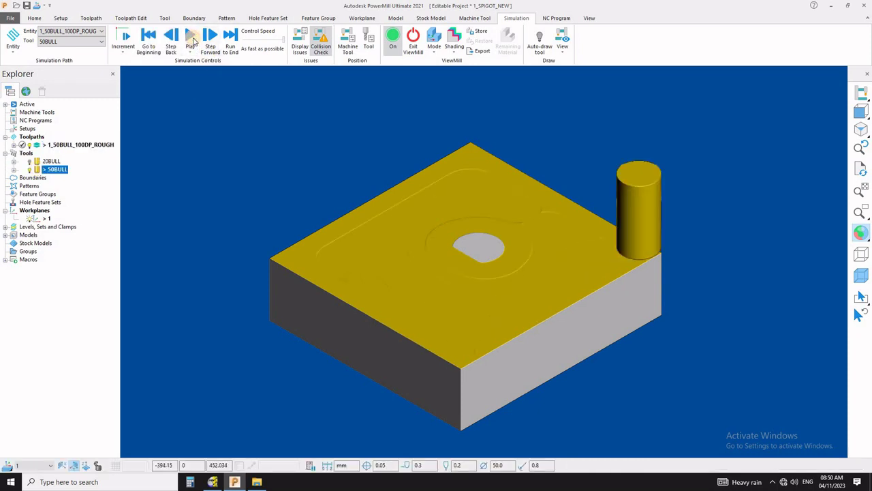
{"action": "left_click", "coordinate": [192, 39]}
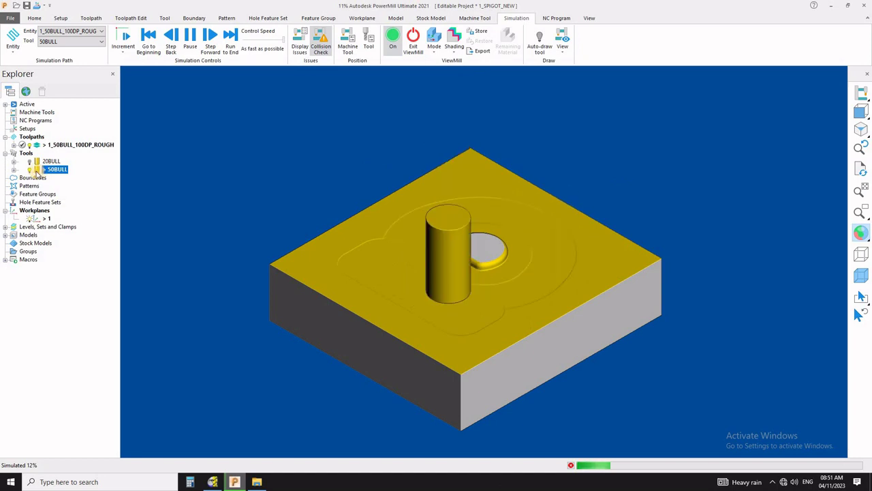
- Hide the 50BULL tool and resume playing the toolpath simulation without it
{"action": "left_click", "coordinate": [190, 39]}
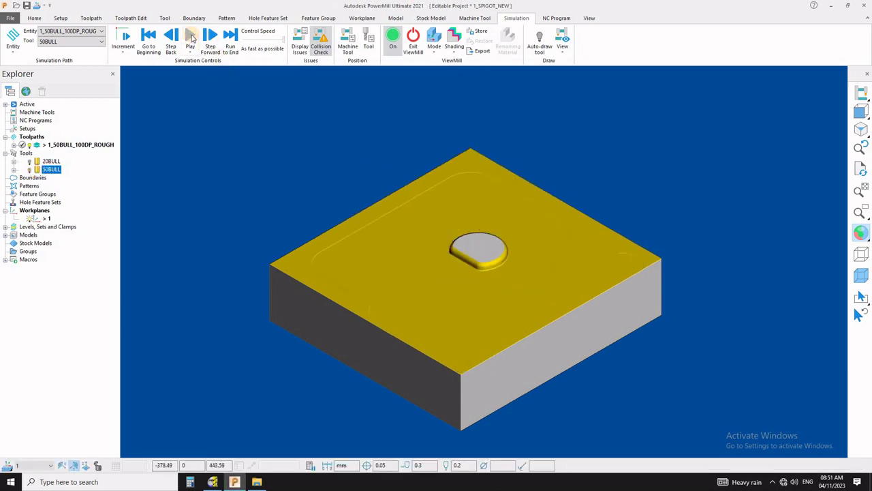
{"action": "left_click", "coordinate": [191, 39]}
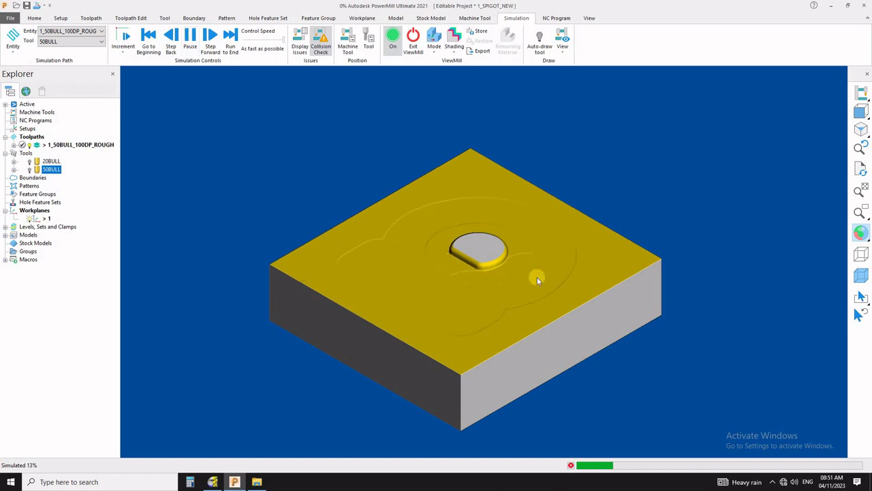